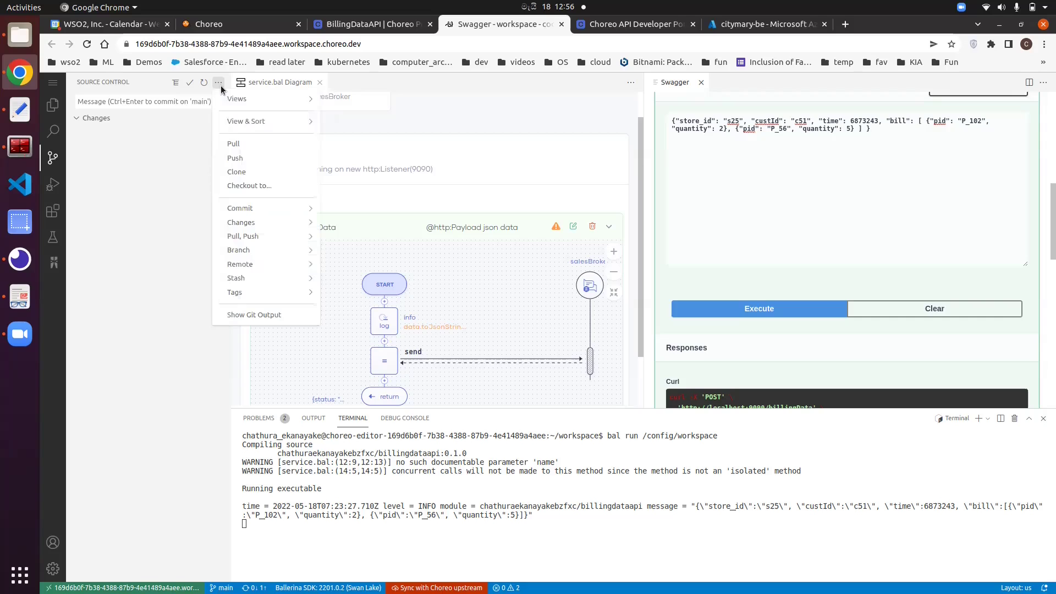
# Push the committed changes to the remote and reopen the BillingDataAPI component in the Choreo console
pyautogui.click(238, 159)
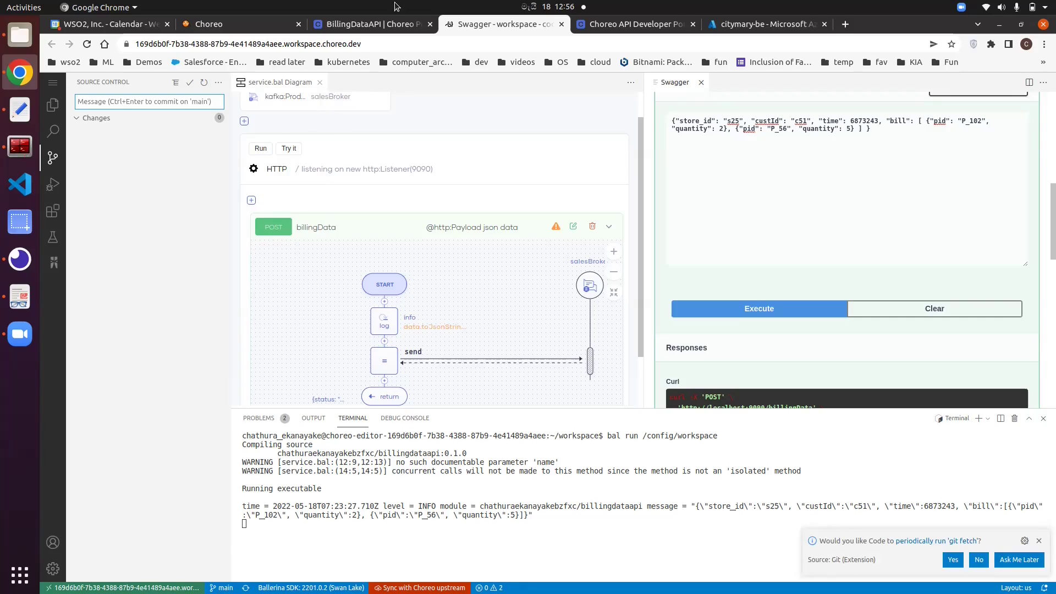
pyautogui.click(354, 26)
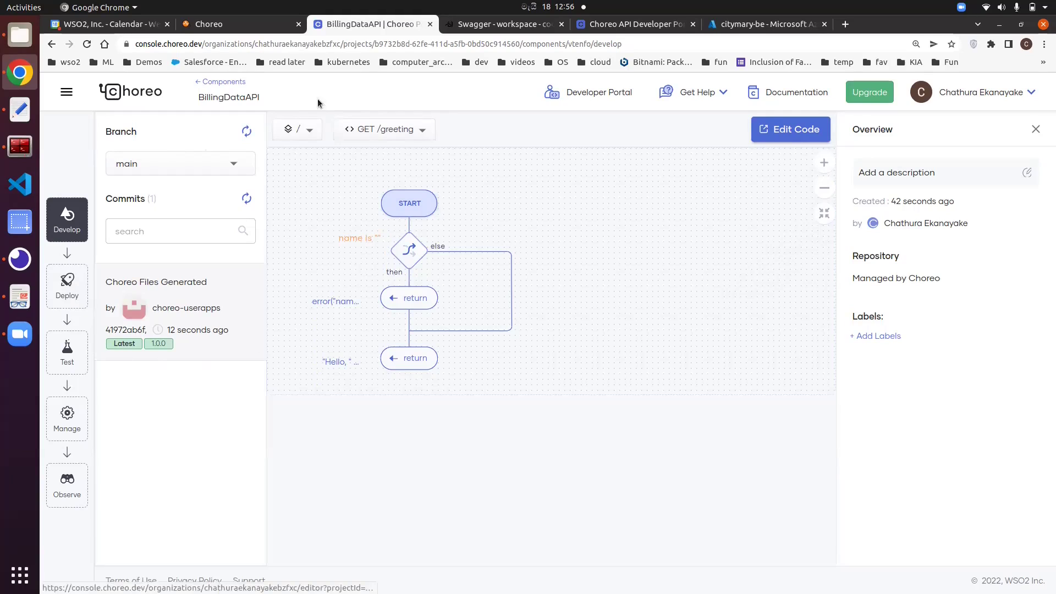
pyautogui.click(221, 82)
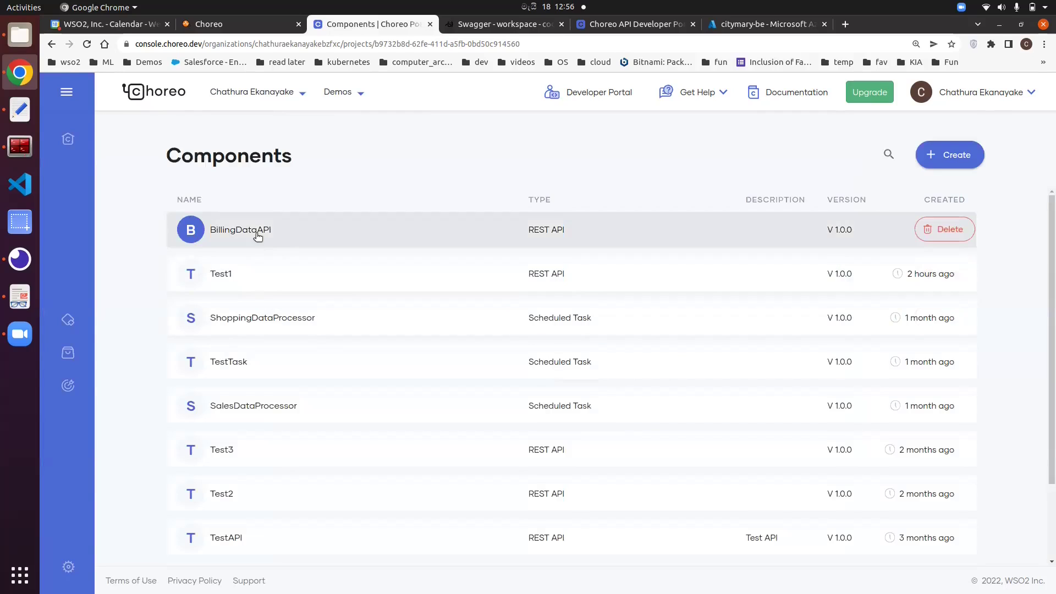
pyautogui.click(256, 232)
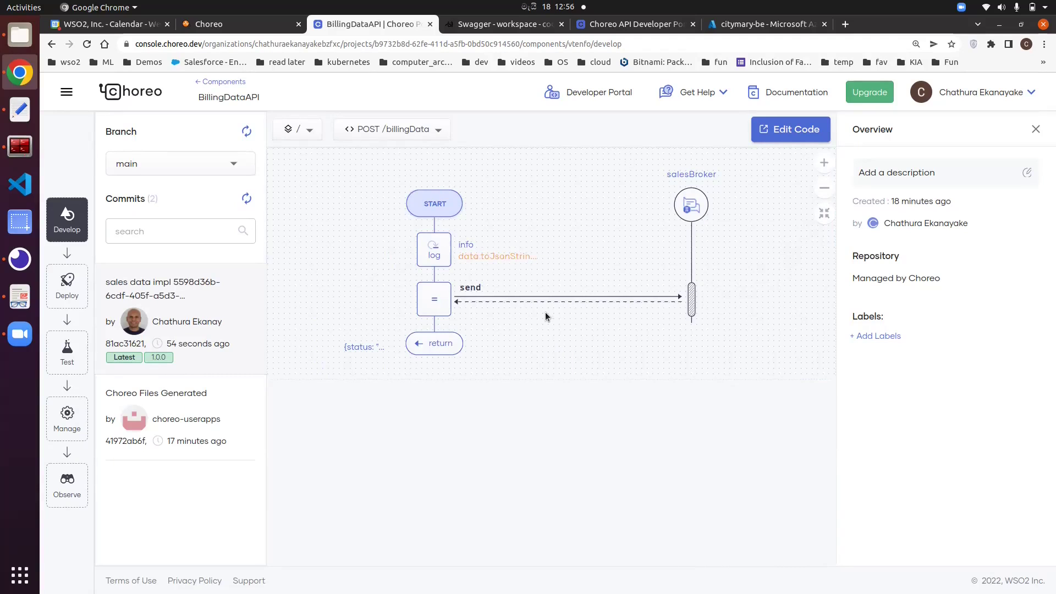
# Deploy the latest BillingDataAPI build to the Development environment and reveal its security header
pyautogui.click(68, 291)
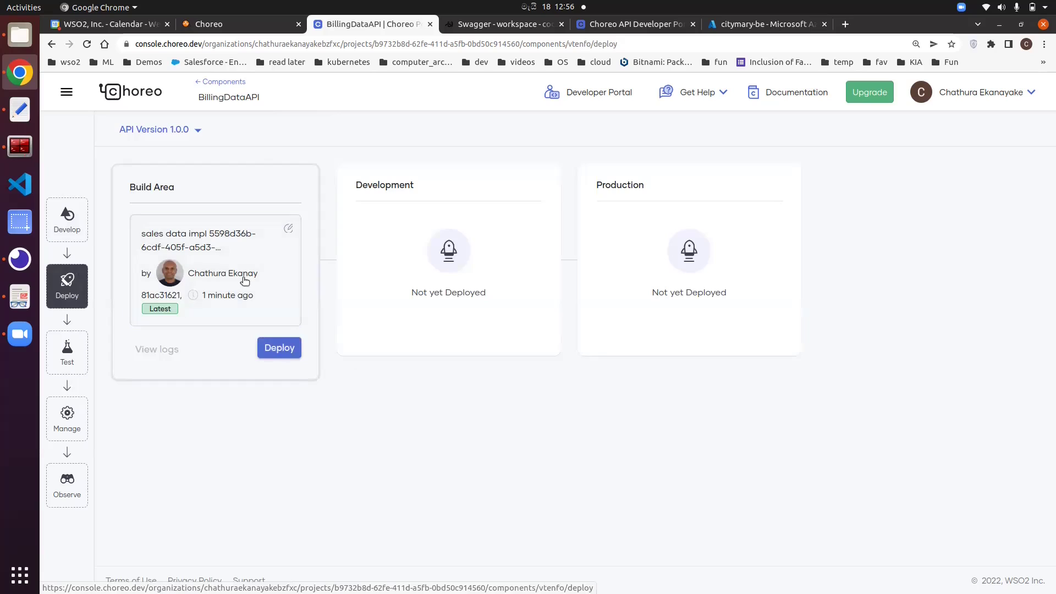
pyautogui.click(287, 353)
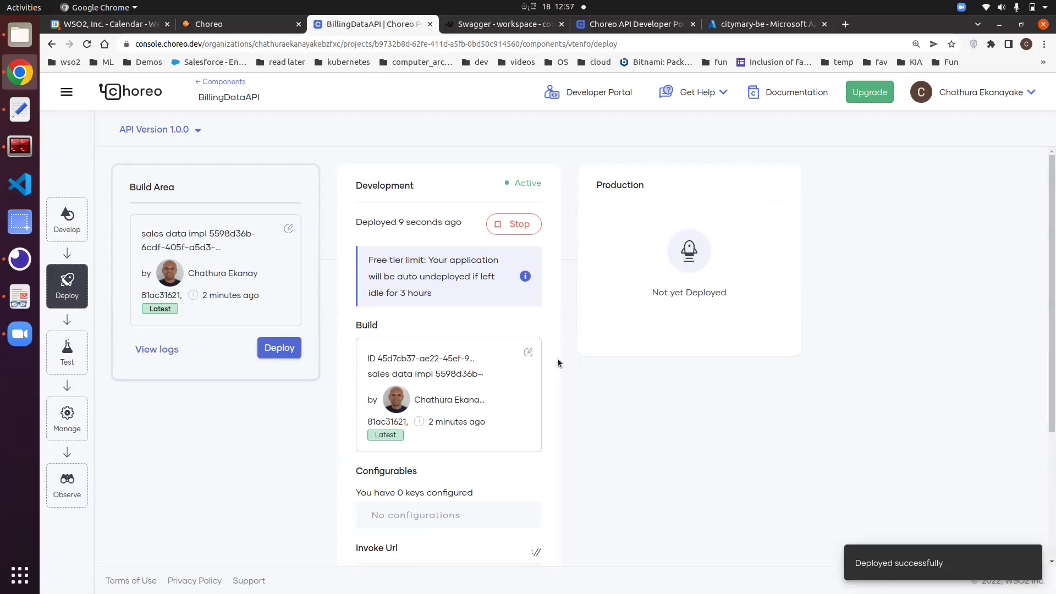
pyautogui.scroll(-3, 550, 332)
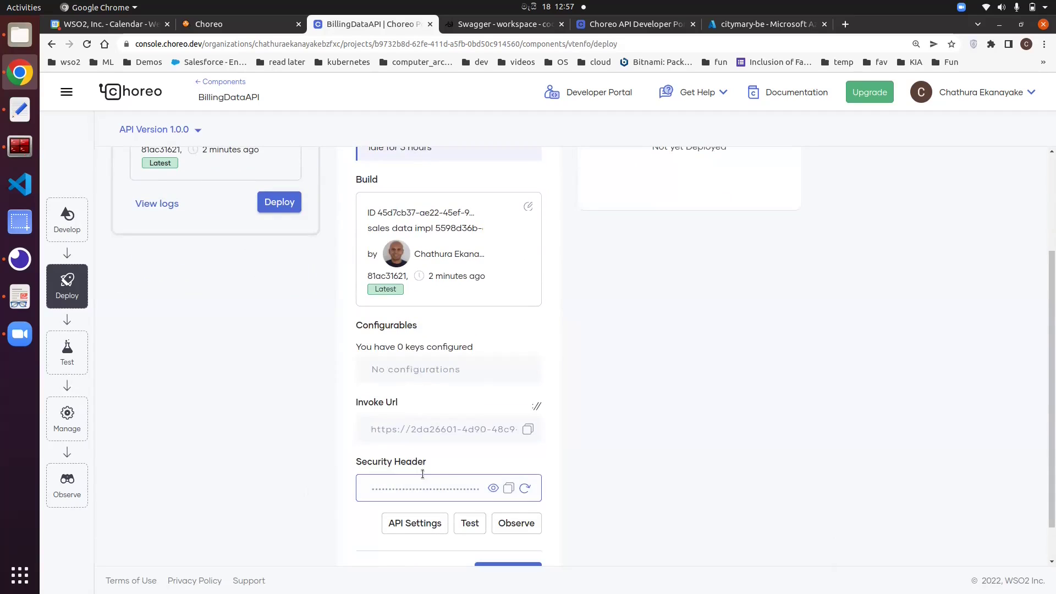
pyautogui.click(492, 487)
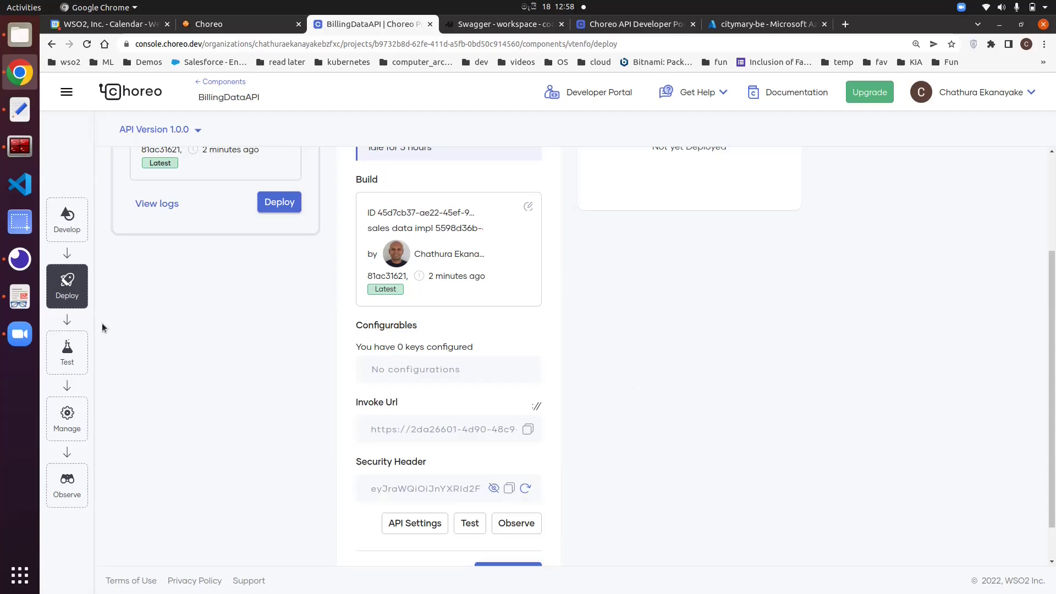
# In the API's usage plans, deselect Unlimited and select Silver and Bronze instead
pyautogui.click(69, 424)
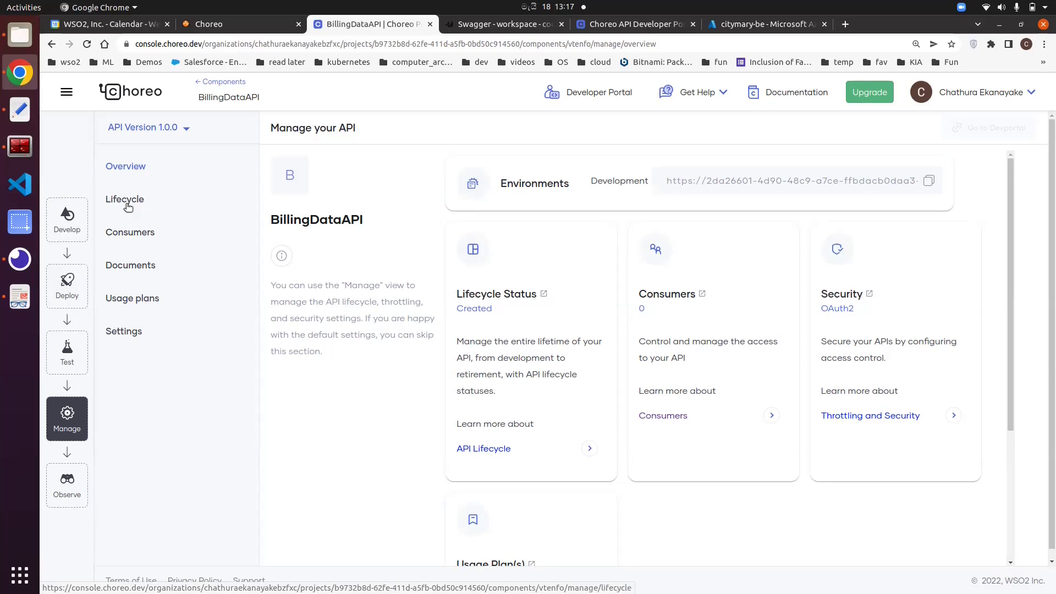
pyautogui.click(146, 300)
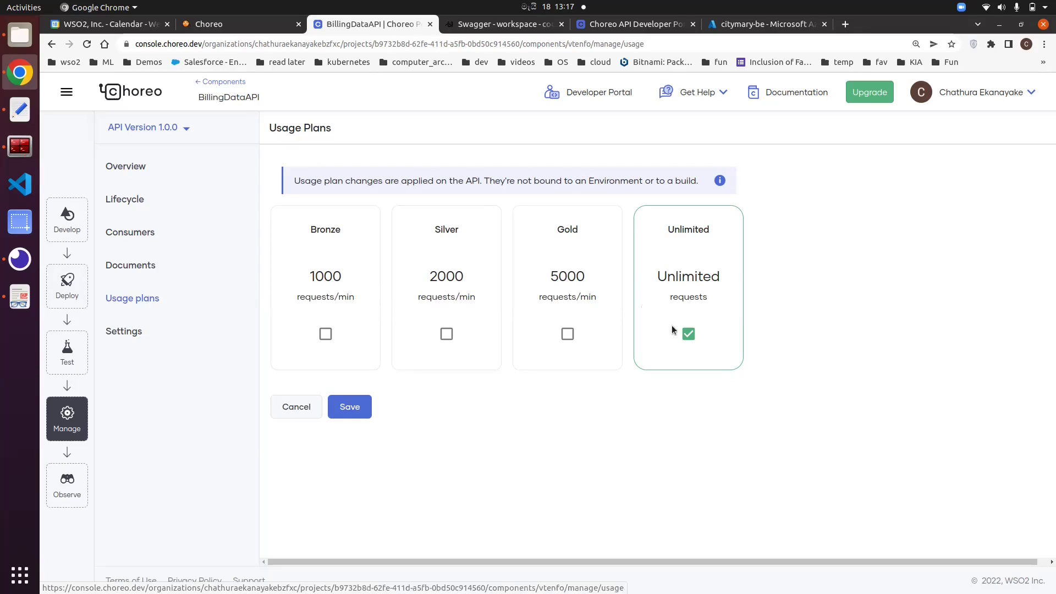
pyautogui.click(687, 333)
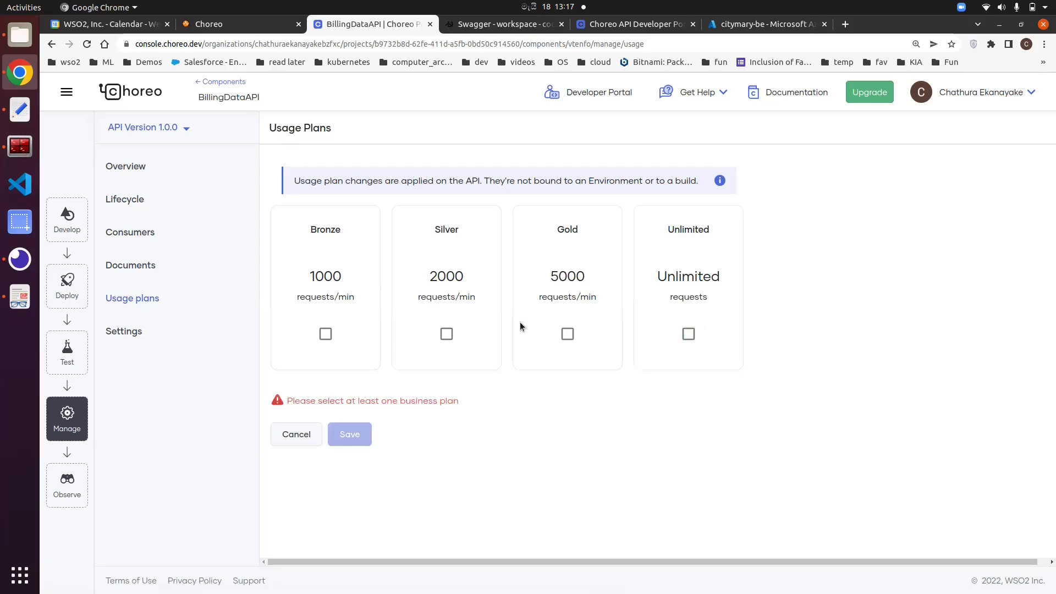
pyautogui.click(447, 334)
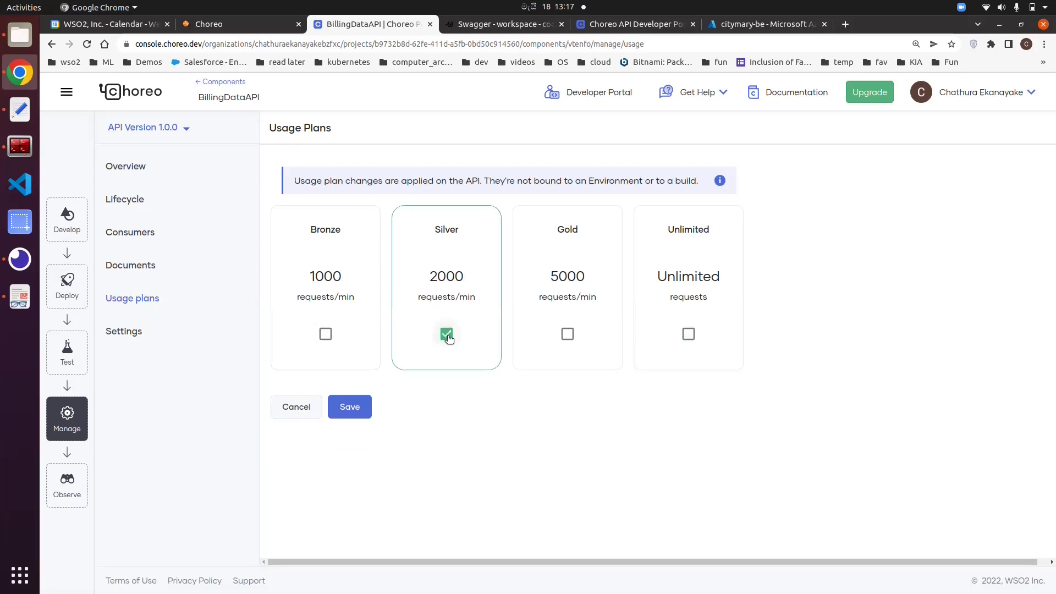
pyautogui.click(326, 334)
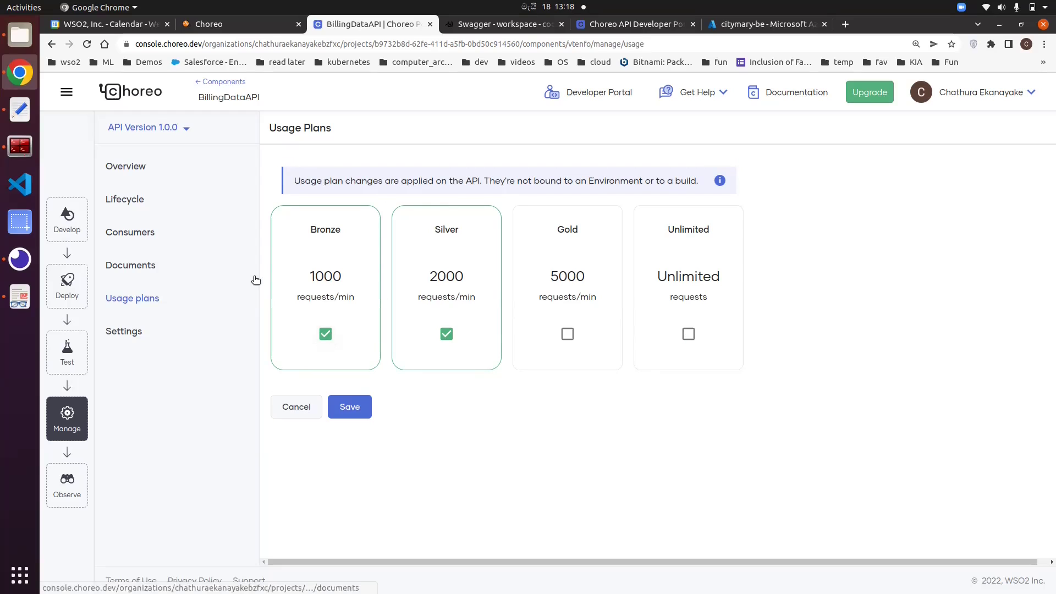
# Examine the Application Level Security options in the BillingDataAPI settings
pyautogui.click(124, 331)
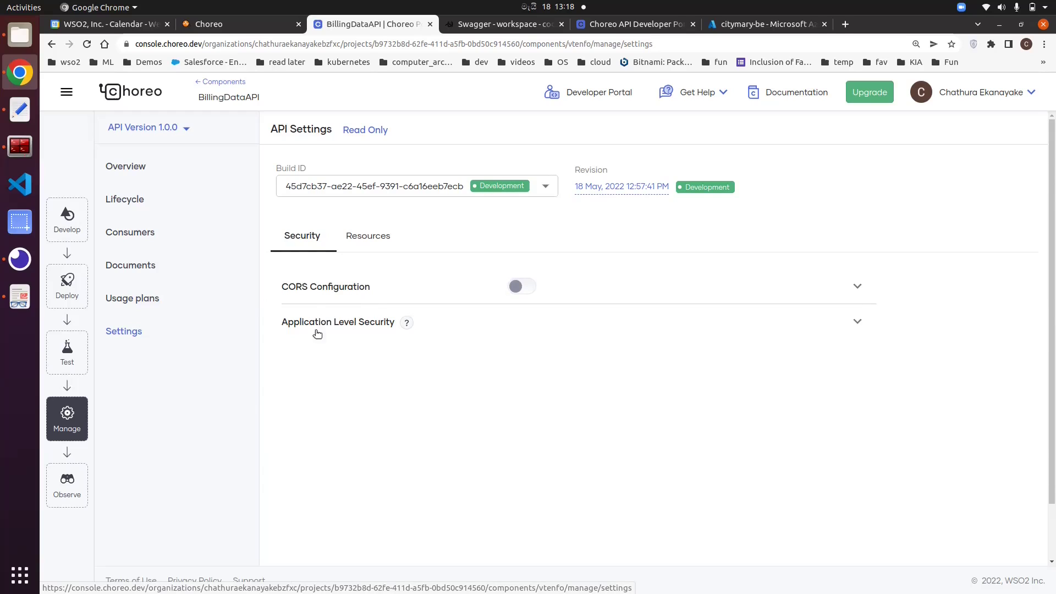
pyautogui.click(858, 323)
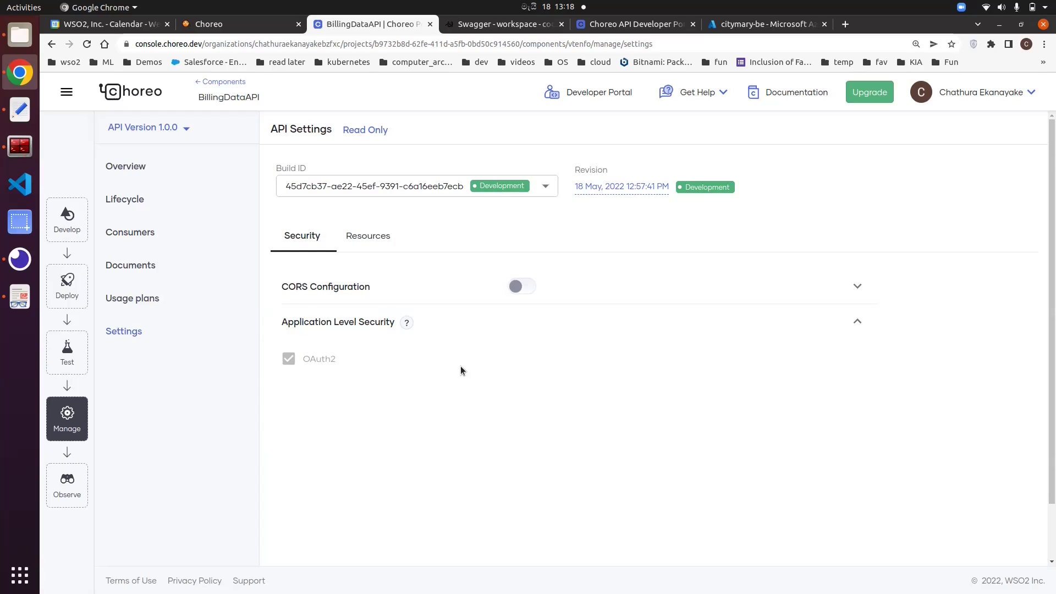
# Start a new API document named HowToPublish with the summary "How to publish billing data"
pyautogui.click(144, 268)
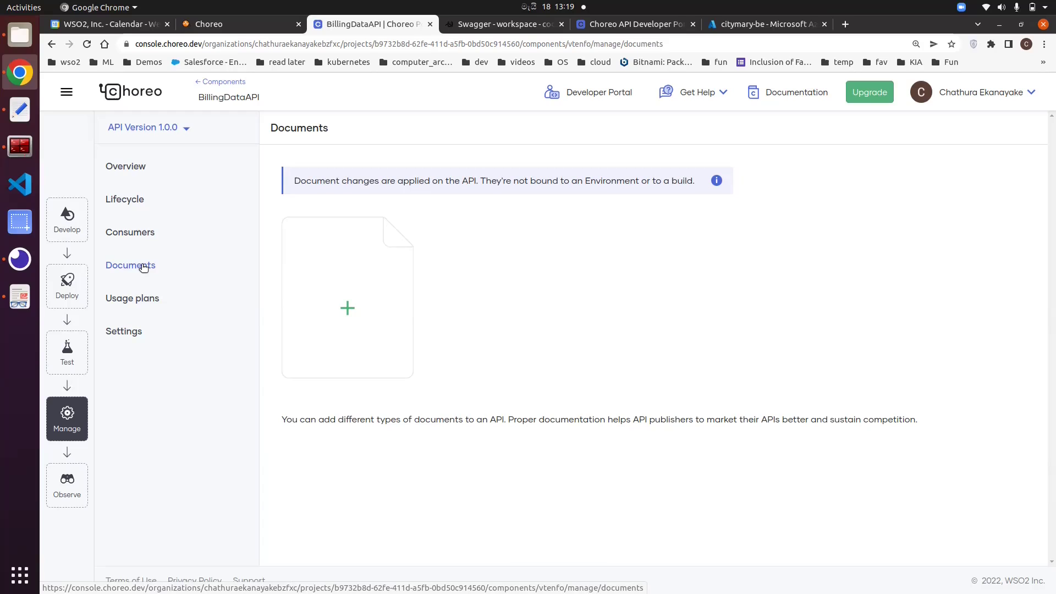
pyautogui.click(344, 305)
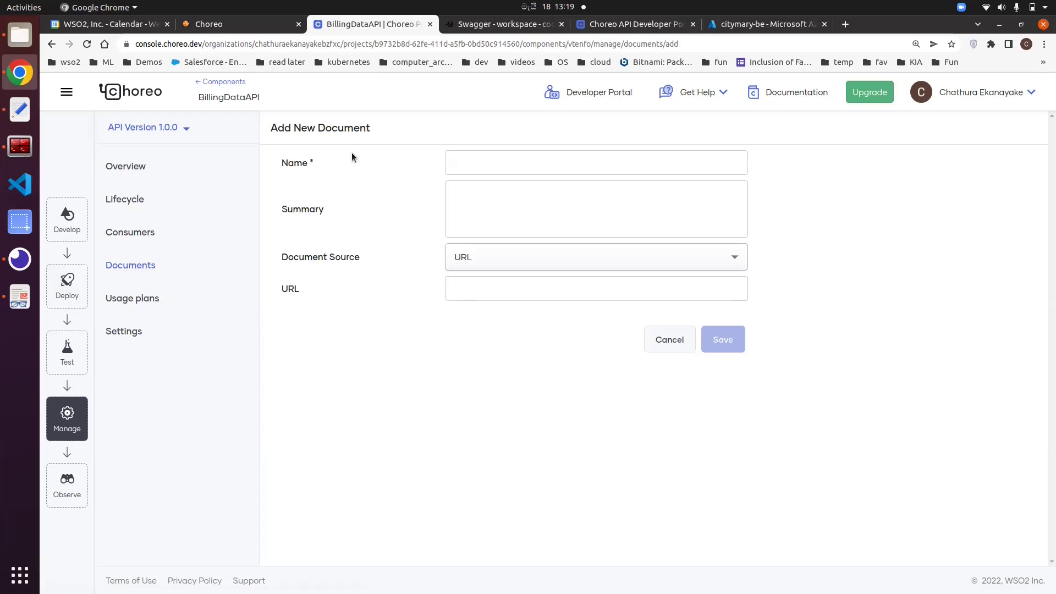
pyautogui.click(503, 156)
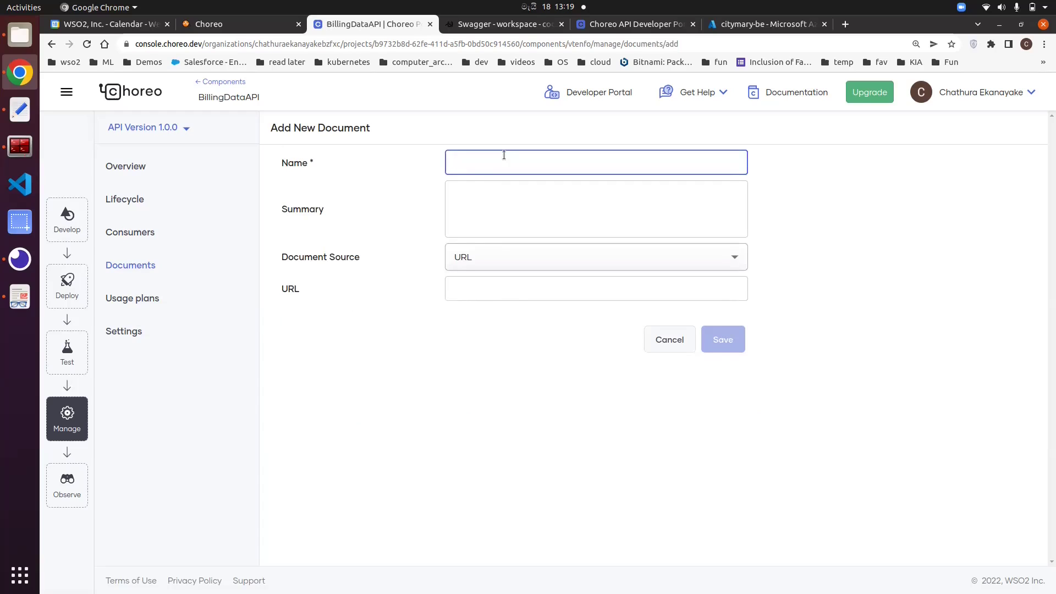
pyautogui.write('How ToPublish')
pyautogui.press('Tab')
pyautogui.write('How to publish billing data')
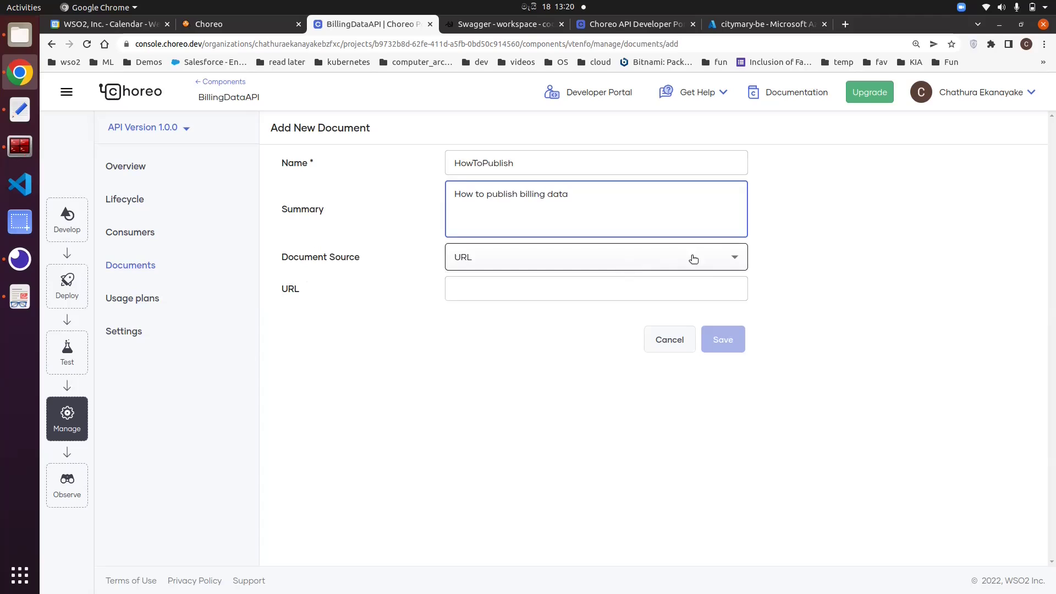
# Set the document source to Inline and write "guide on publishing events" as its content
pyautogui.click(732, 259)
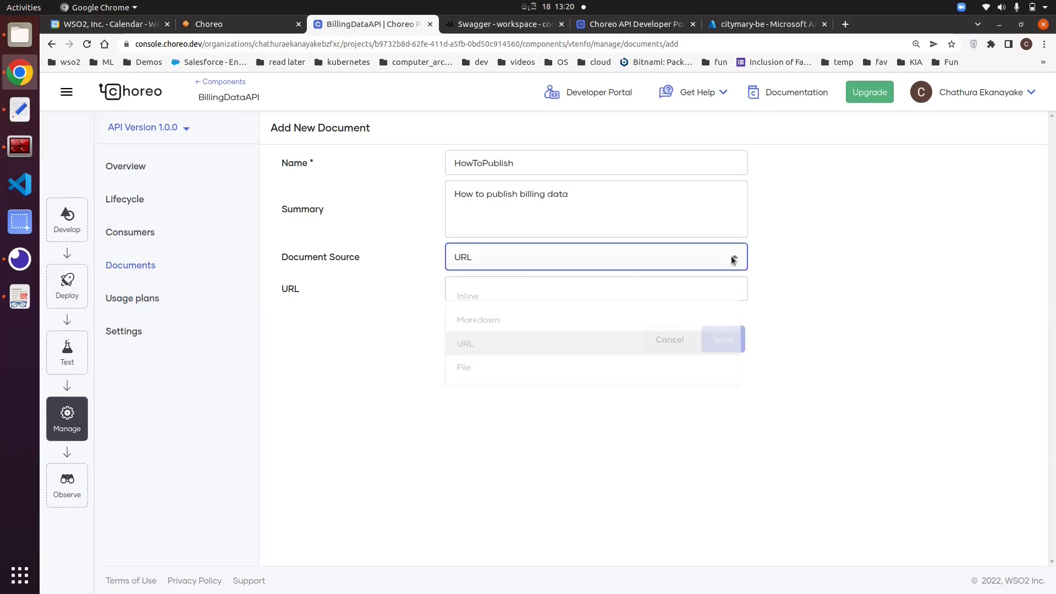
pyautogui.click(493, 296)
pyautogui.click(394, 309)
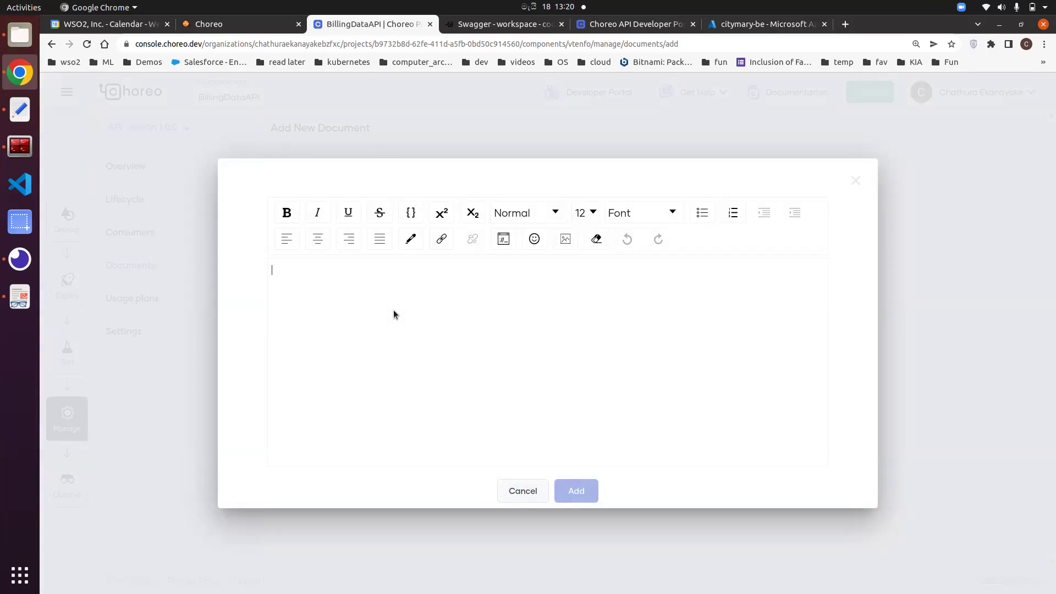
pyautogui.write('guide on ')
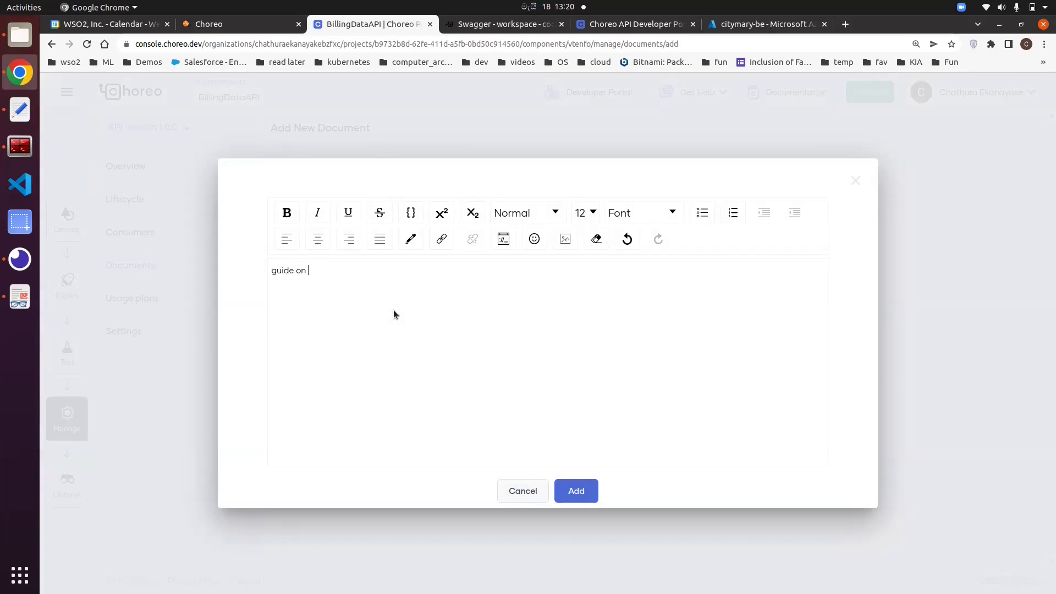
pyautogui.write('publishing events')
# Make the word "publishing" bold, add the content to the document, and save the document
pyautogui.moveTo(308, 274); pyautogui.dragTo(349, 272)
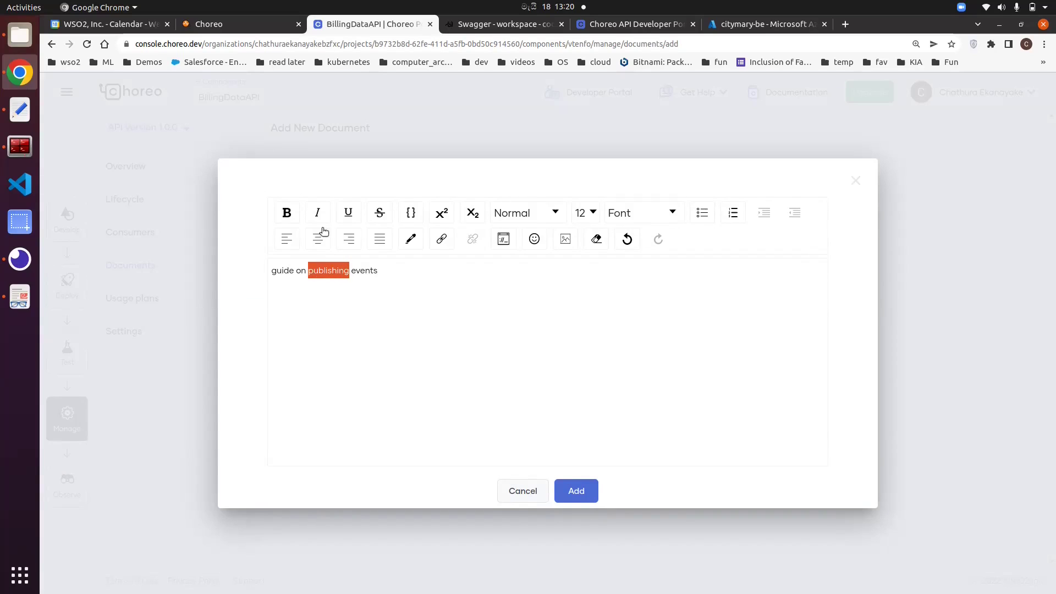
pyautogui.click(286, 215)
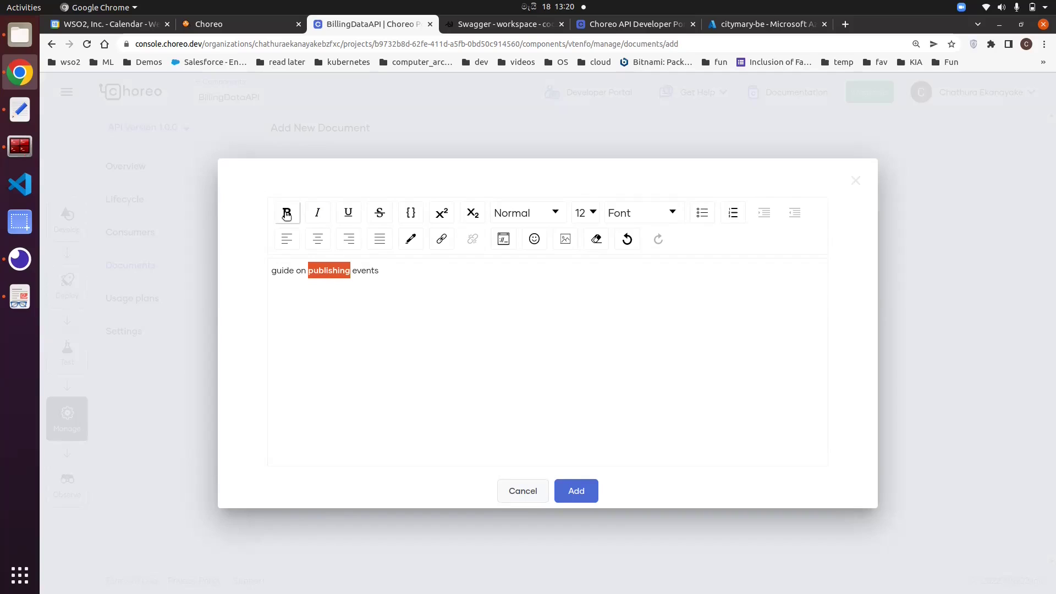
pyautogui.click(385, 273)
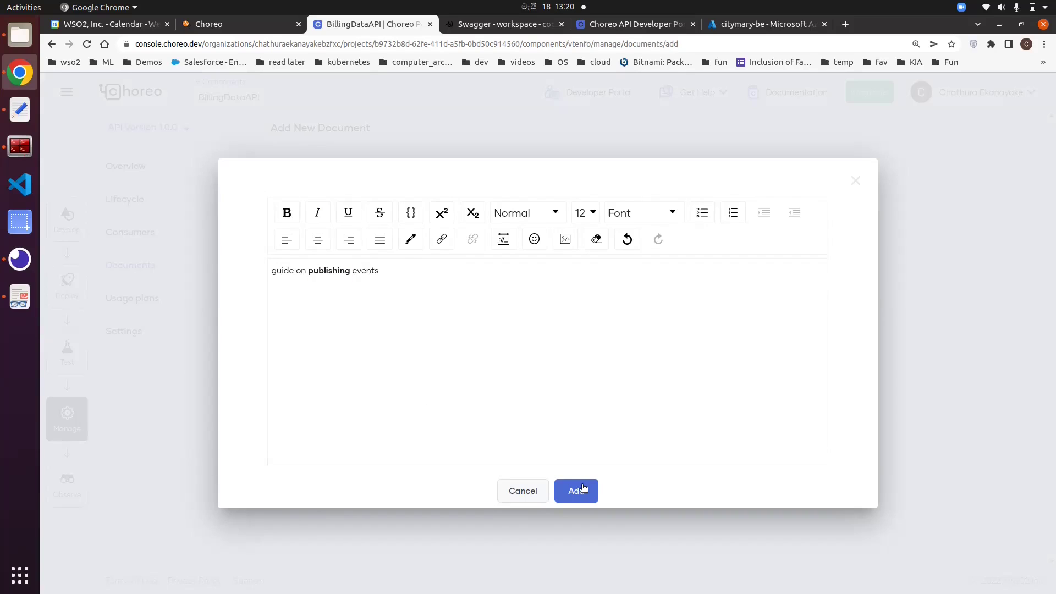
pyautogui.click(582, 486)
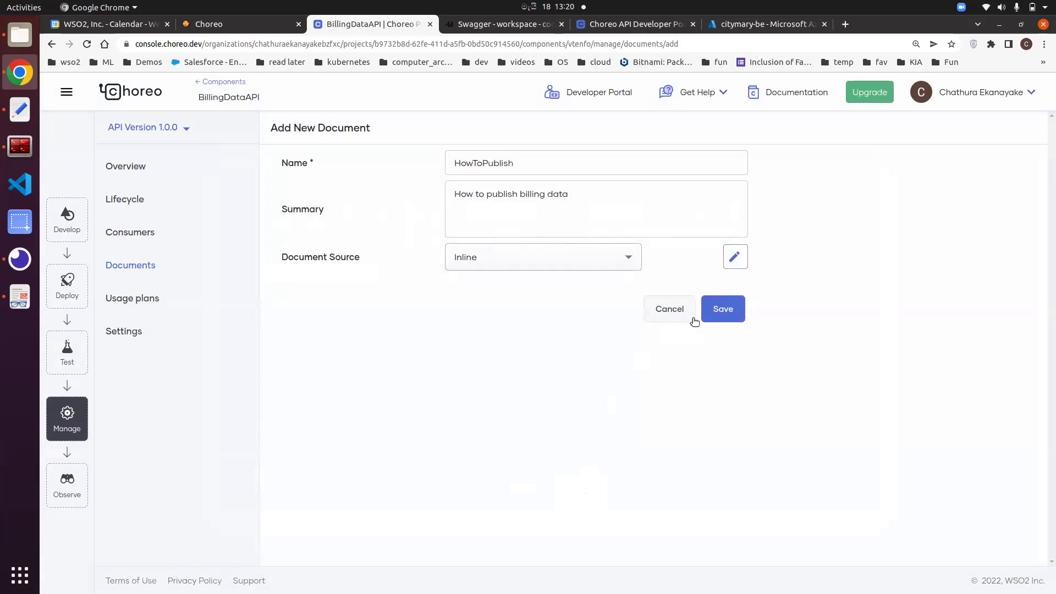
pyautogui.click(724, 309)
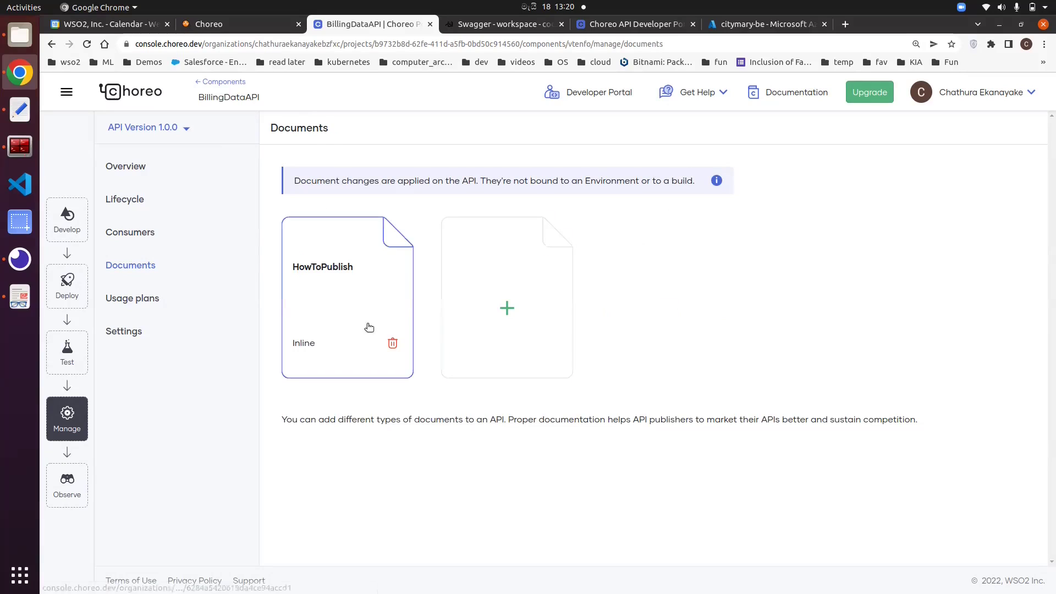
# Check the API's consumers, then publish BillingDataAPI through its lifecycle and decline publishing a client connector
pyautogui.click(143, 238)
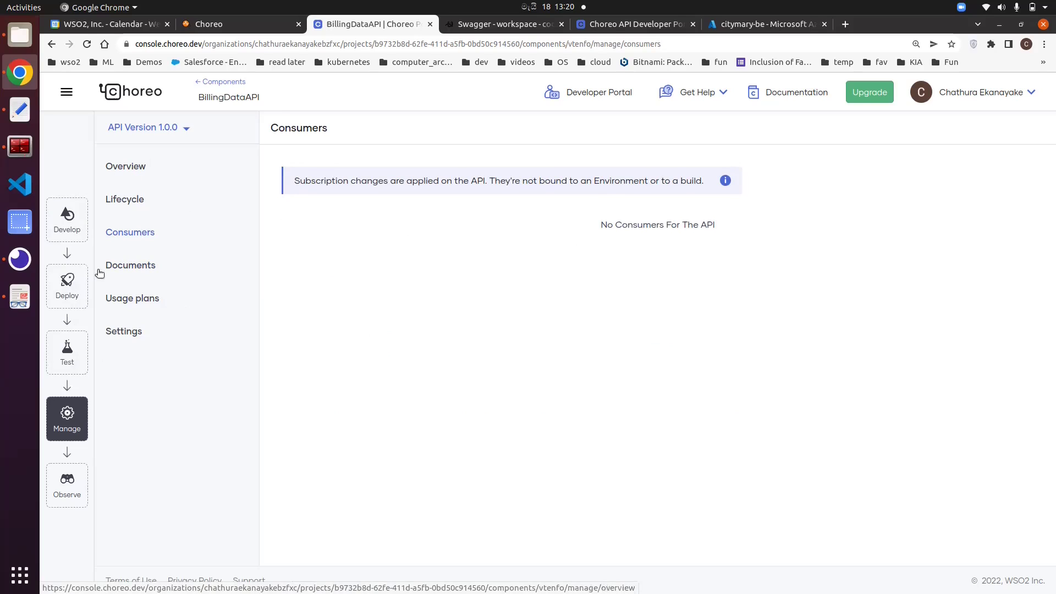
pyautogui.click(132, 200)
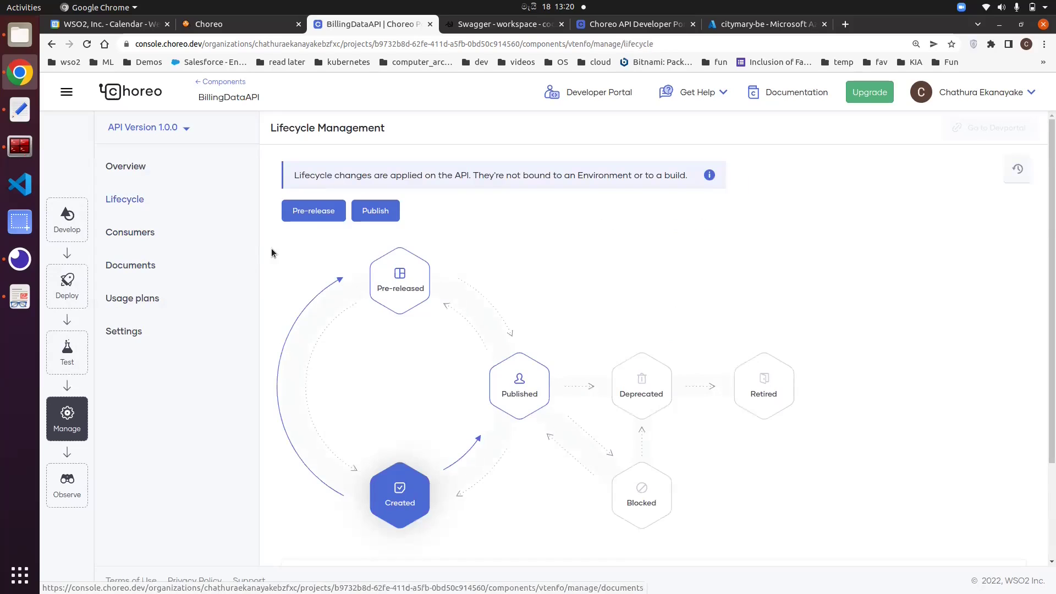
pyautogui.click(376, 211)
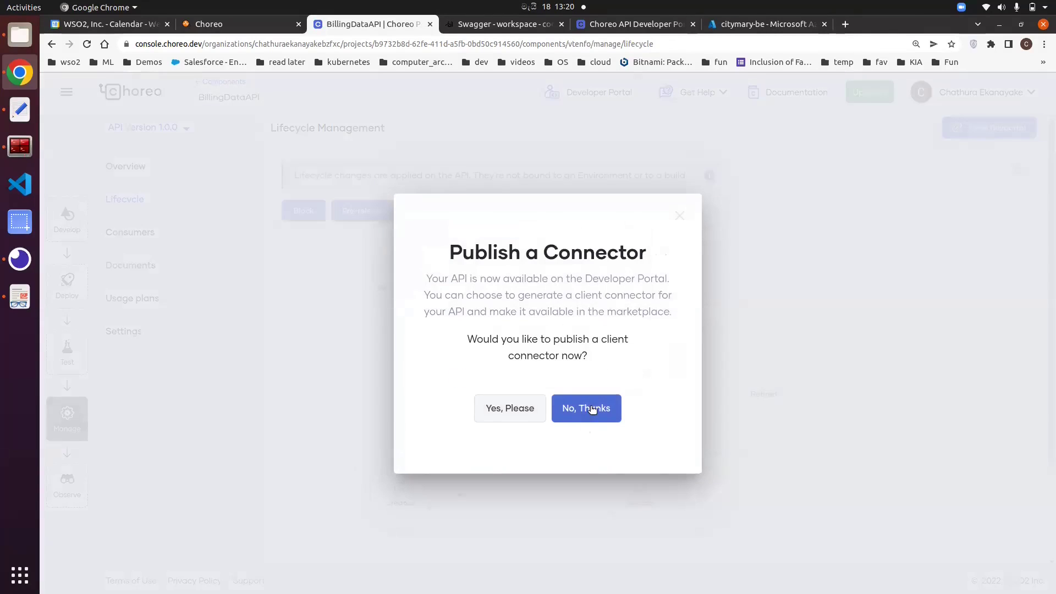
pyautogui.click(591, 409)
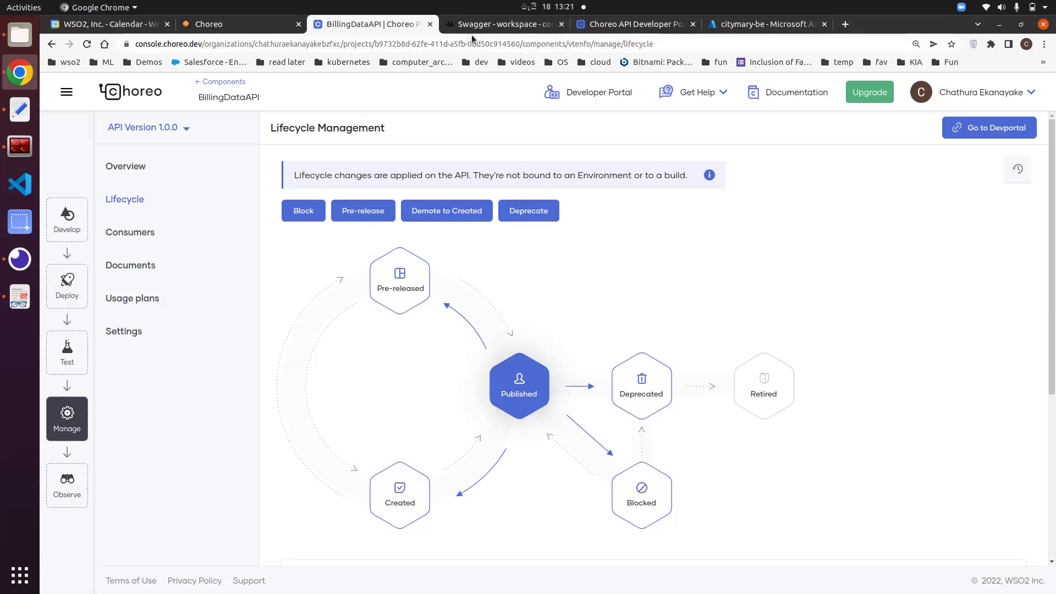
# Switch to the Choreo API Developer Portal and open the documentation of BillingDataAPI
pyautogui.click(640, 24)
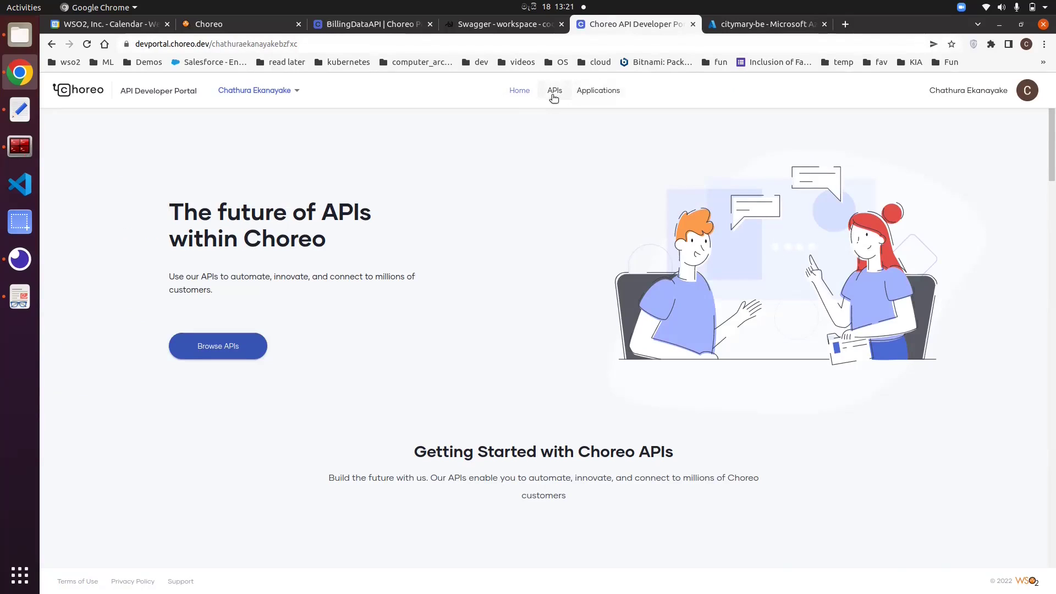
pyautogui.click(552, 98)
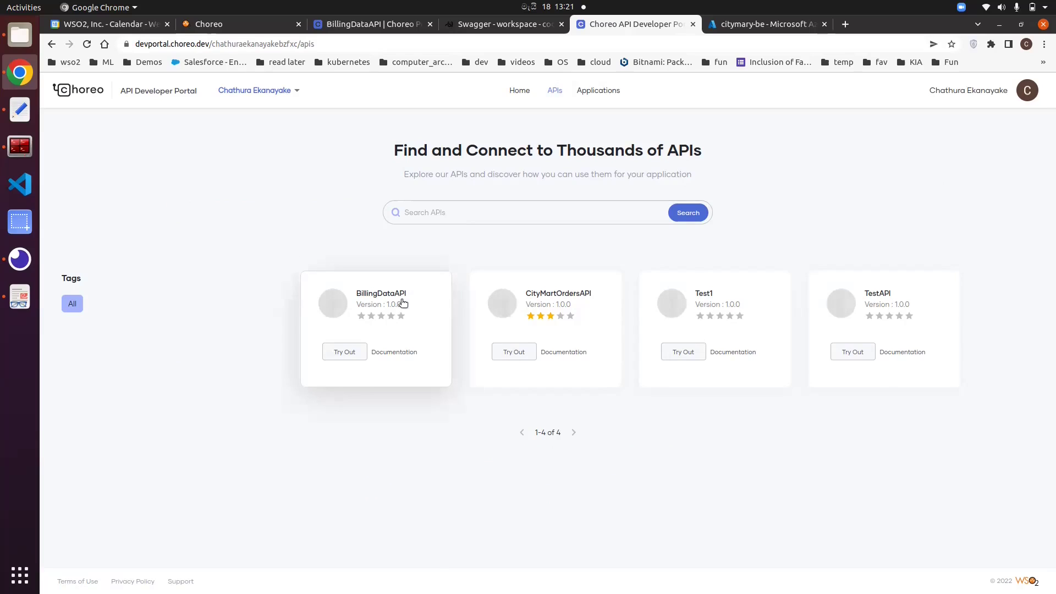
pyautogui.click(381, 292)
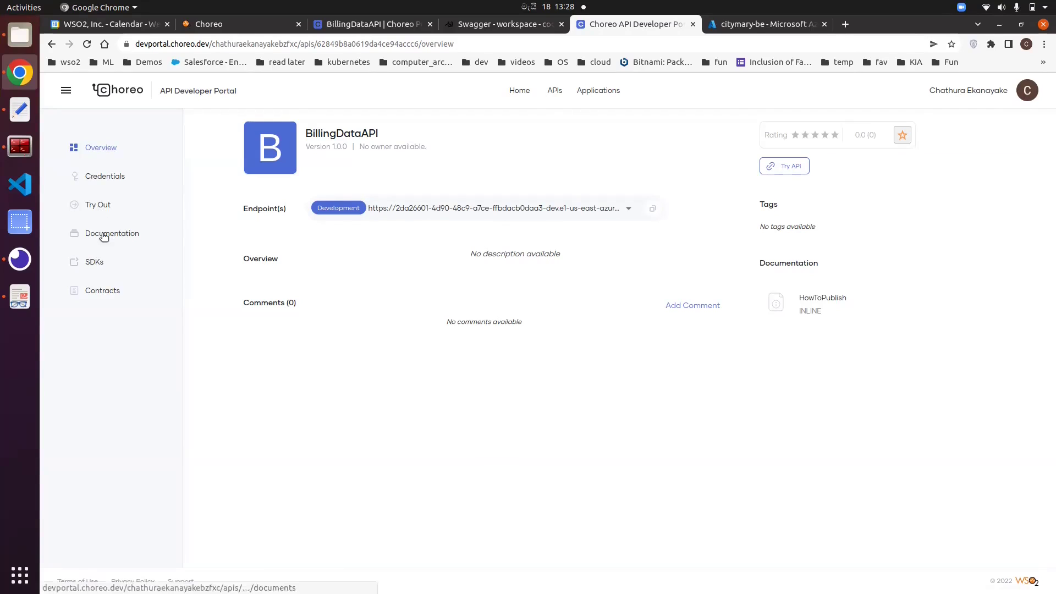
pyautogui.click(104, 235)
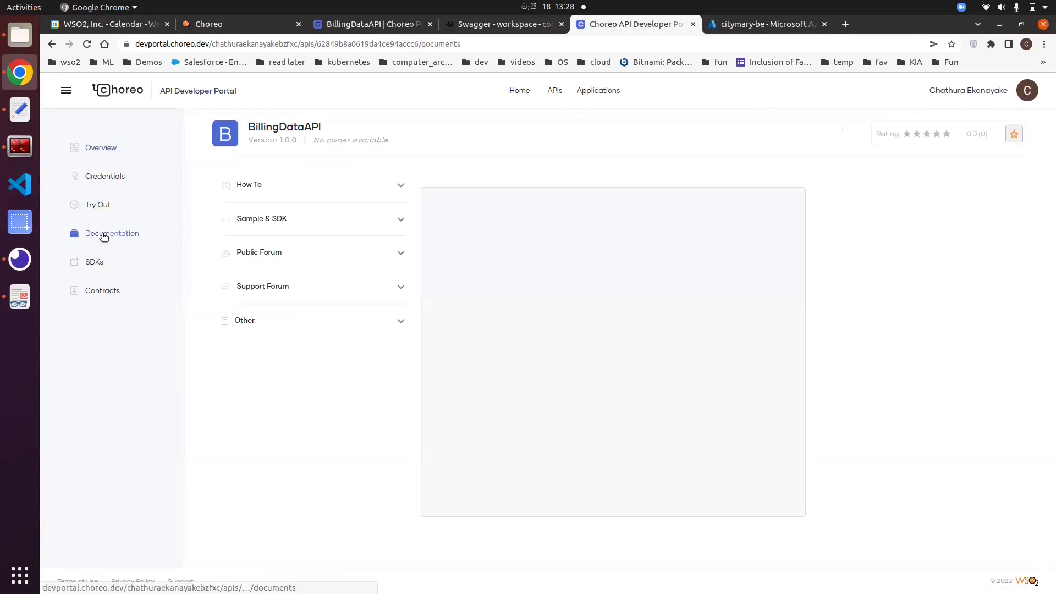
# Read the HowToPublish document of BillingDataAPI and view its available SDKs
pyautogui.click(401, 184)
pyautogui.click(298, 226)
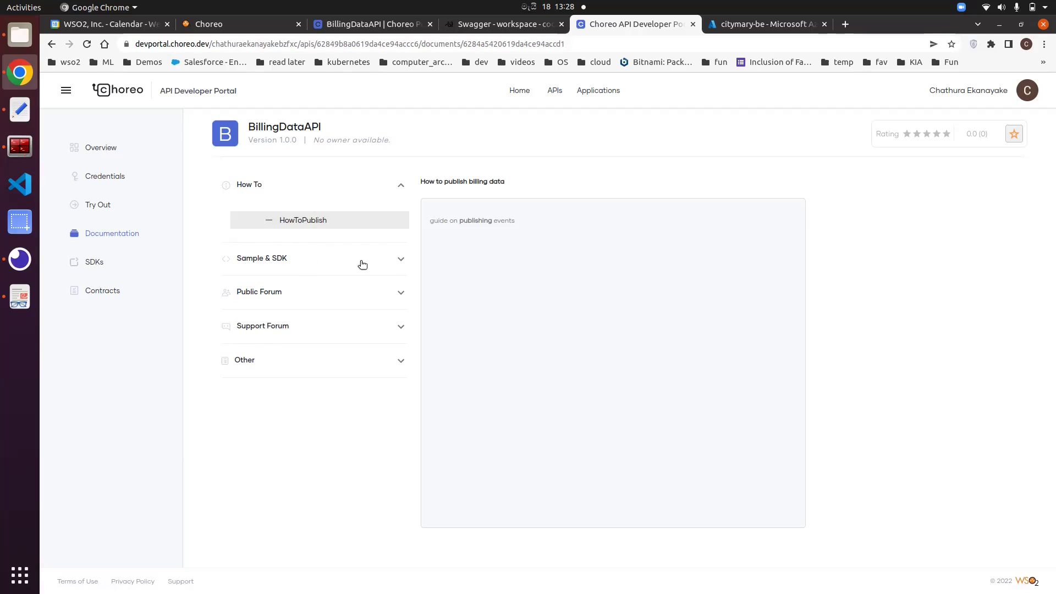
pyautogui.click(91, 264)
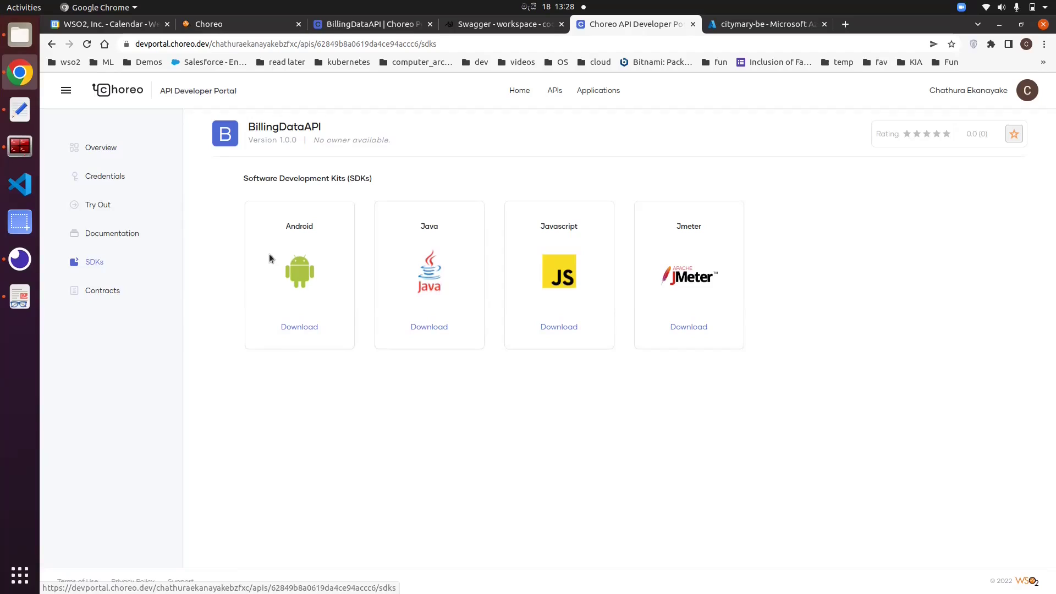
# Open the list of applications and consult the solution architecture diagram in the Sales data document
pyautogui.click(603, 92)
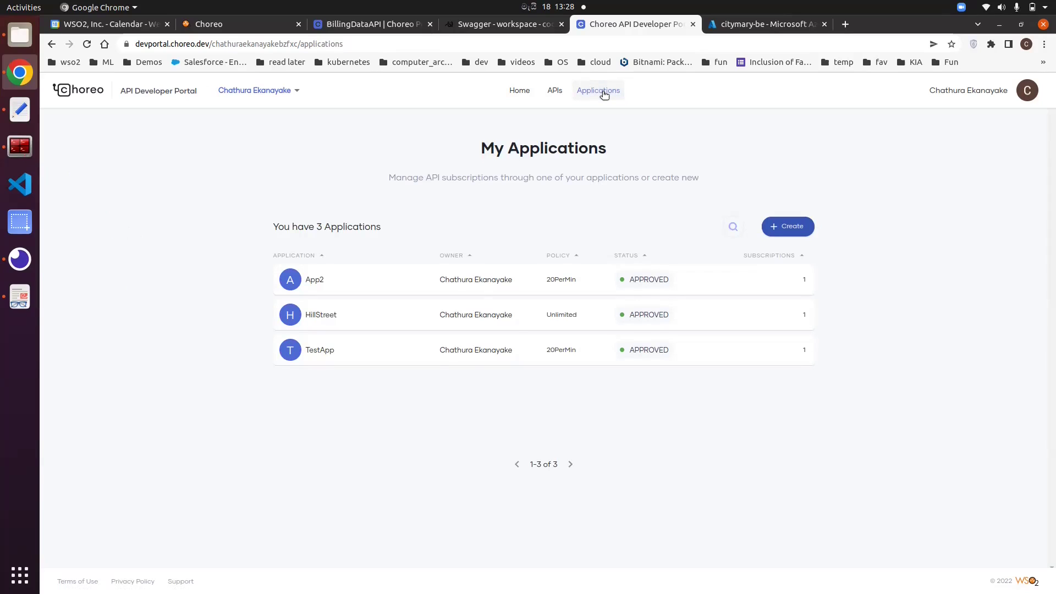
pyautogui.click(20, 297)
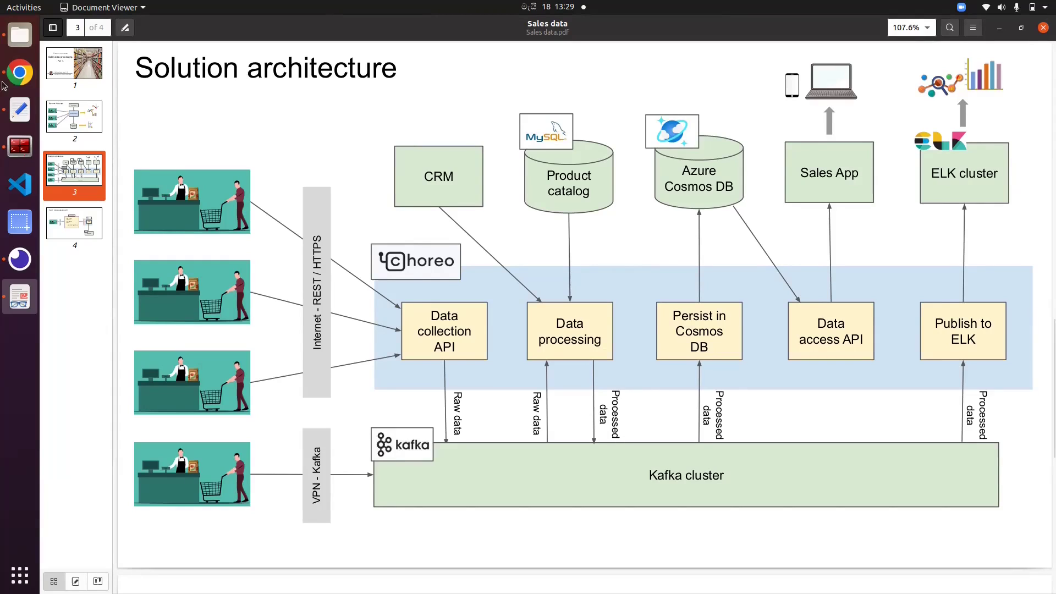
pyautogui.click(19, 77)
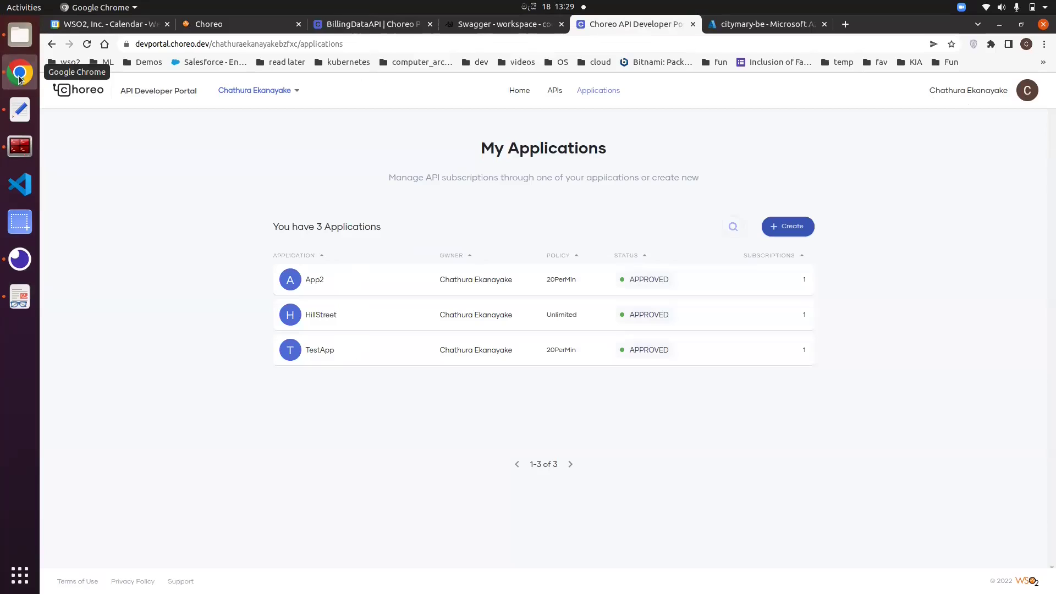
# Create an application named SouthBank with an Unlimited per-token quota
pyautogui.click(787, 230)
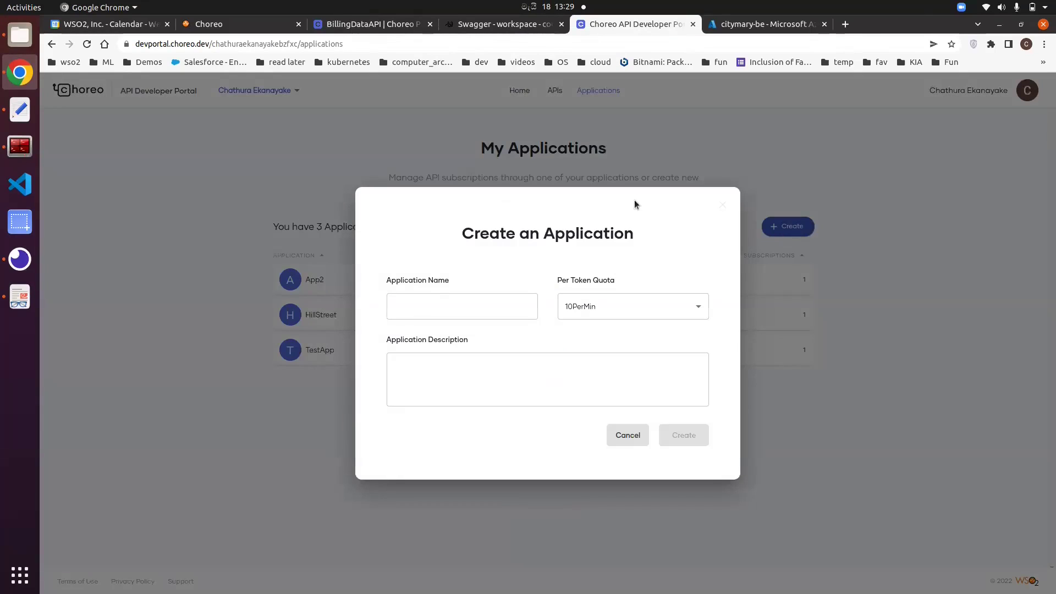
pyautogui.click(438, 309)
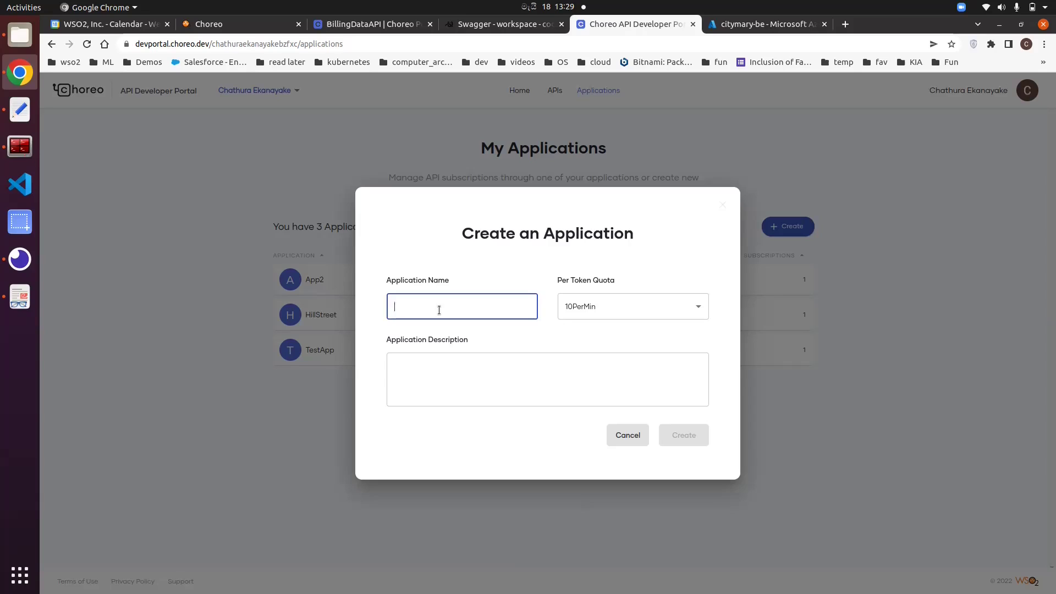
pyautogui.write('South')
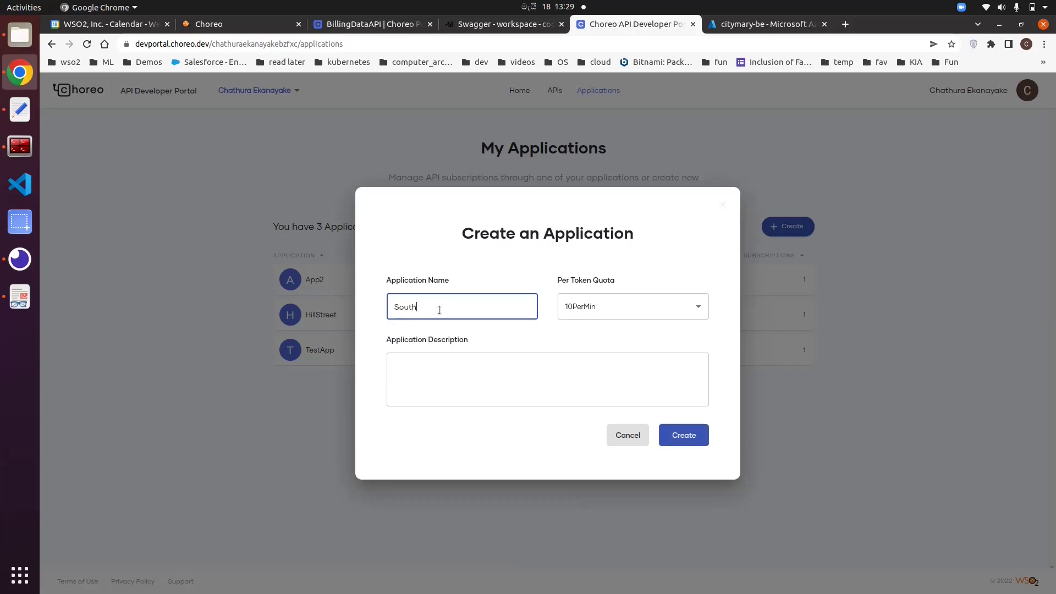
pyautogui.write('Bank')
pyautogui.click(696, 310)
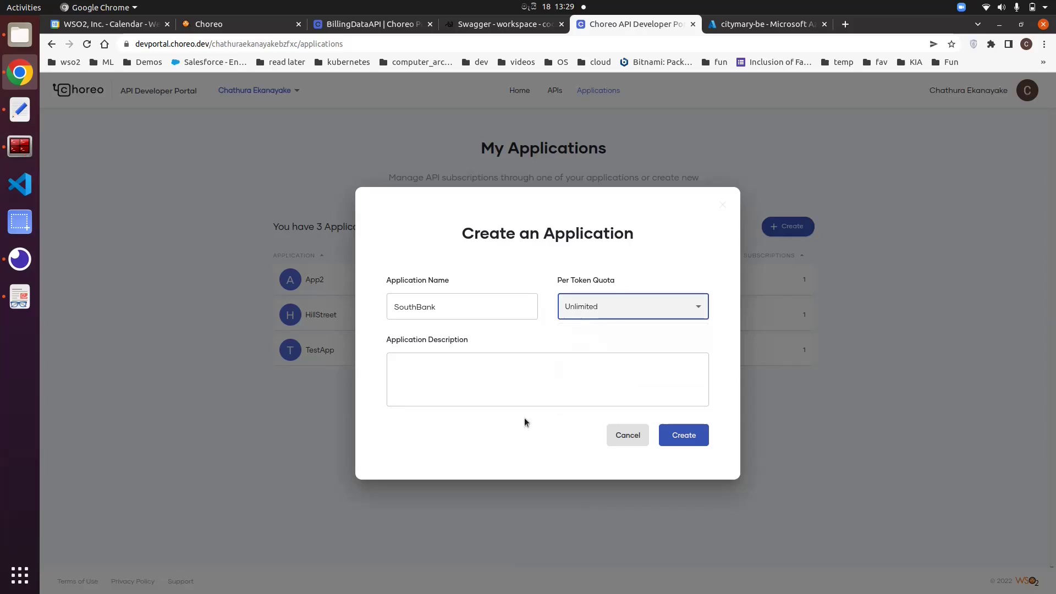
pyautogui.click(688, 436)
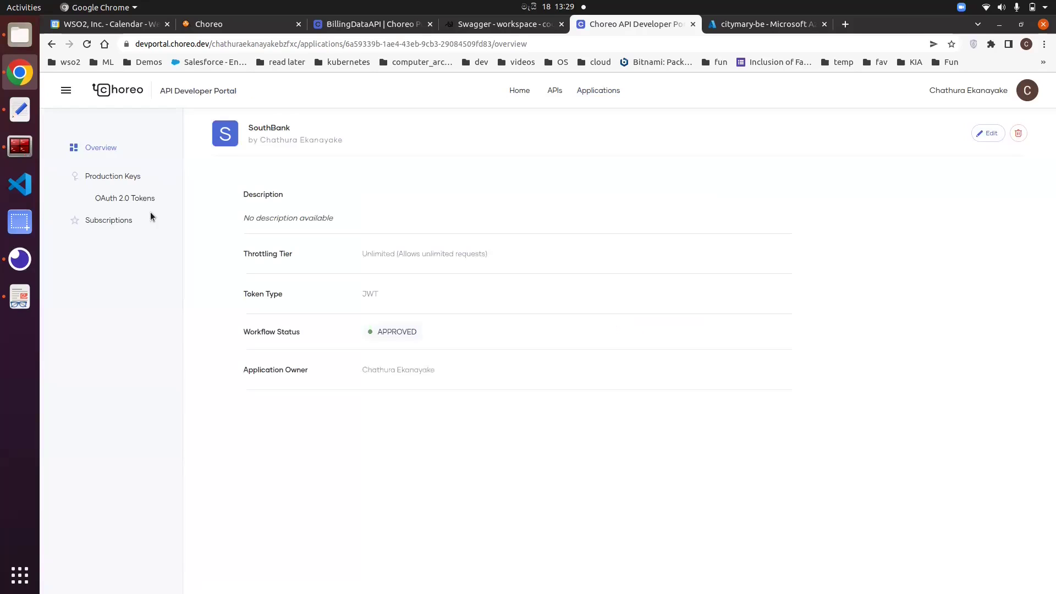
# Subscribe the SouthBank application to BillingDataAPI with the Silver policy
pyautogui.click(110, 225)
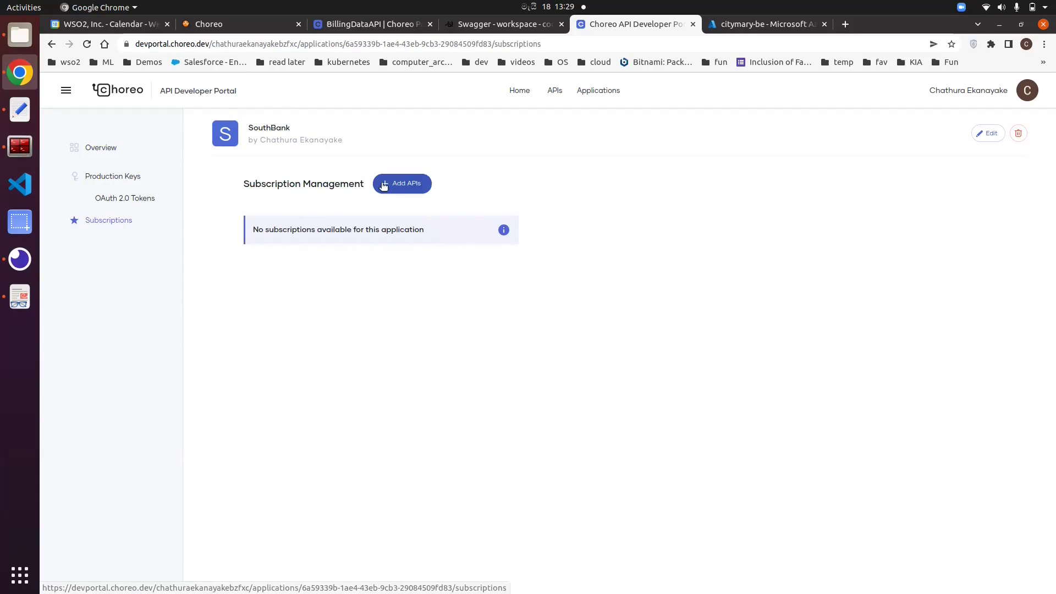
pyautogui.click(391, 185)
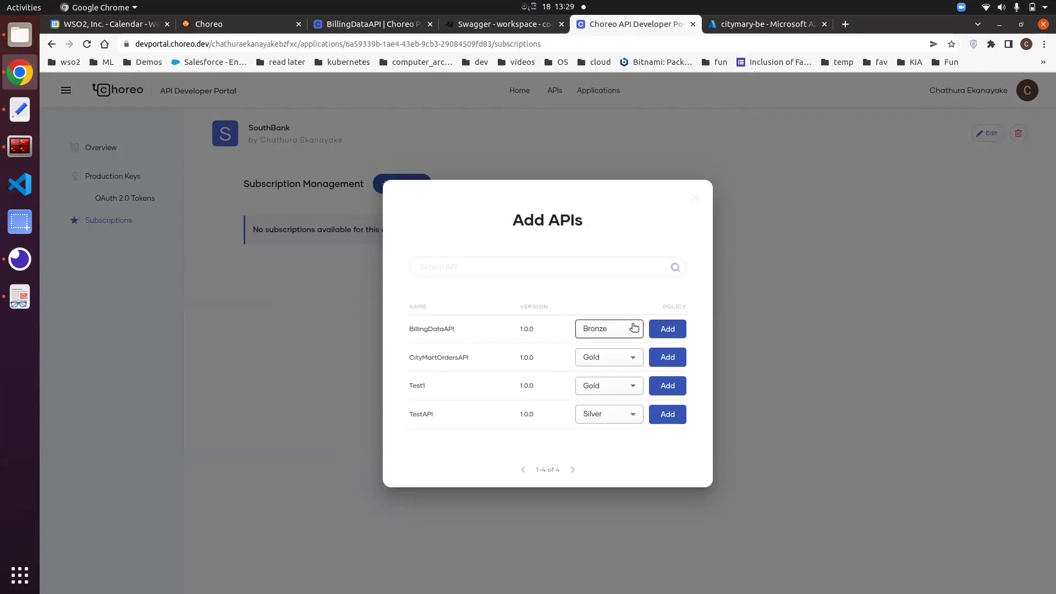
pyautogui.click(634, 328)
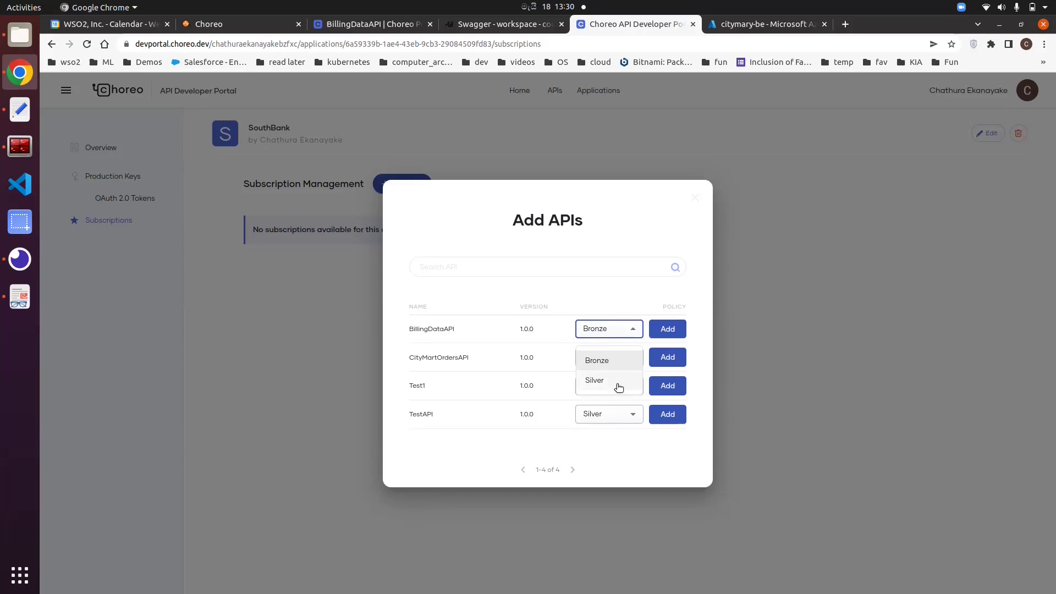
pyautogui.click(601, 383)
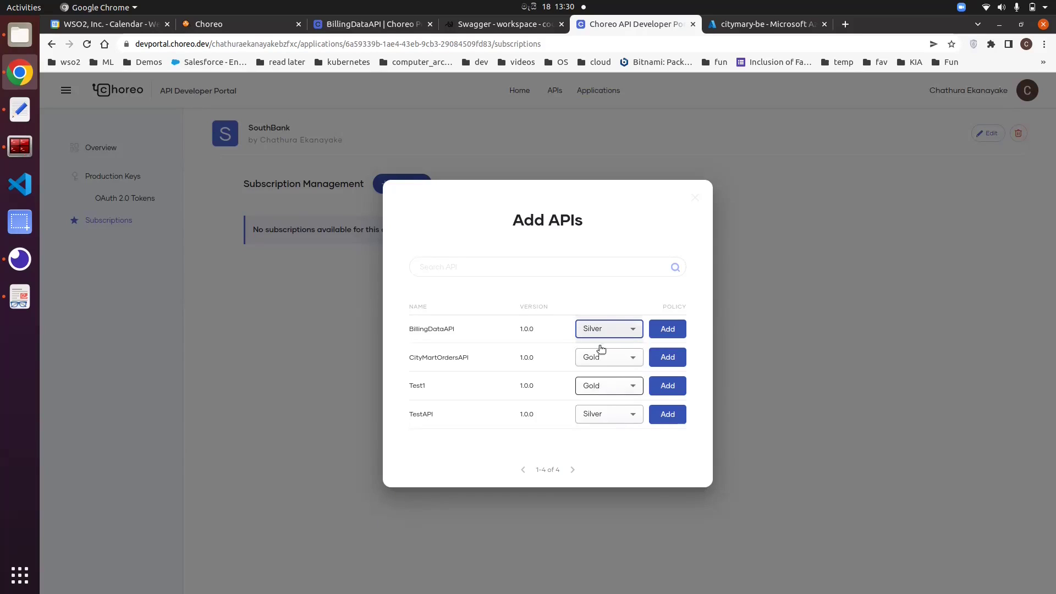
pyautogui.click(670, 329)
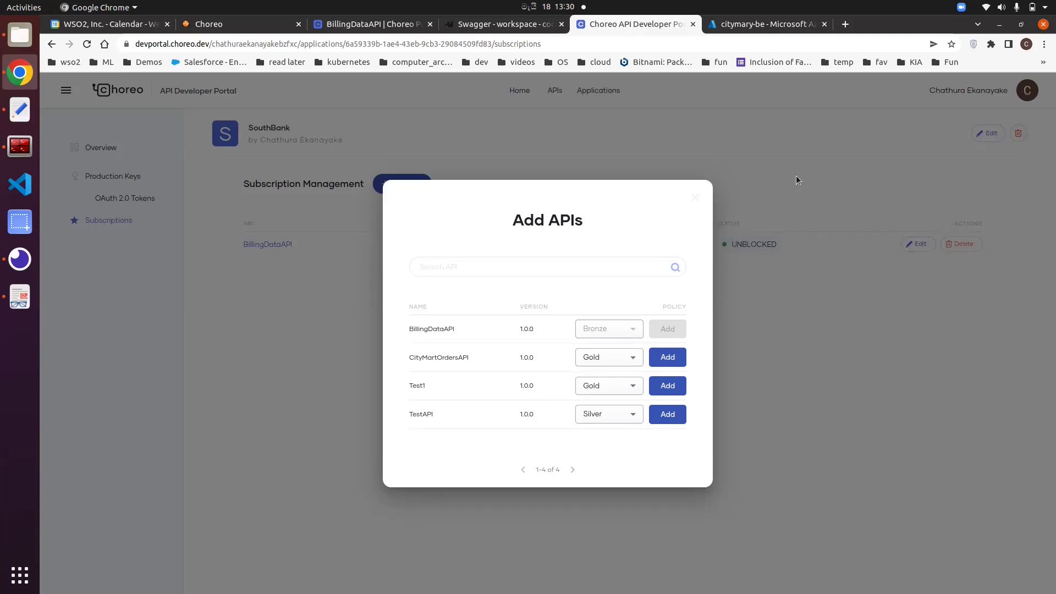
pyautogui.click(811, 163)
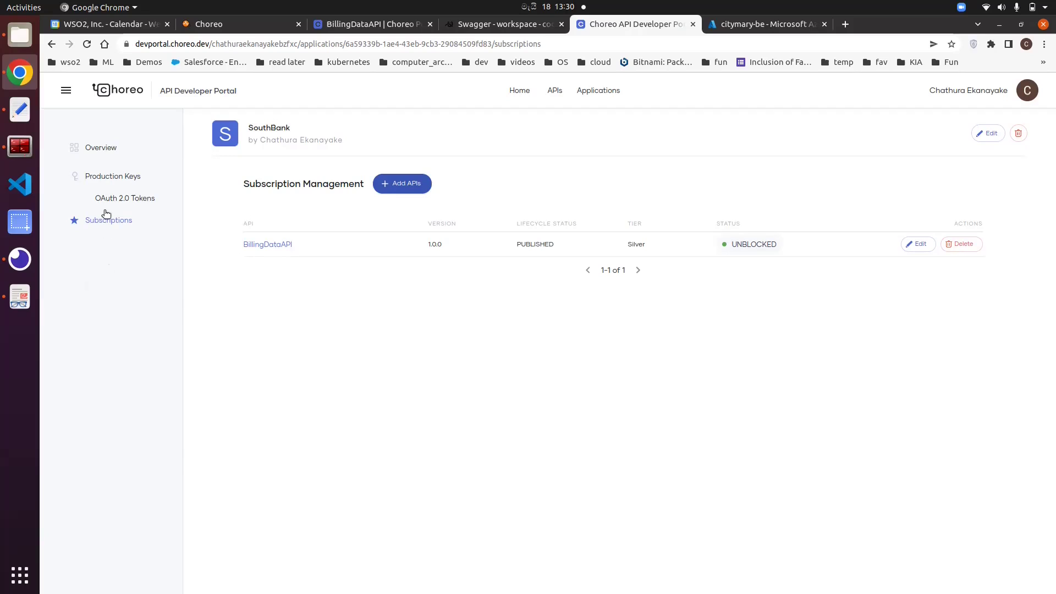
# Generate production credentials for the SouthBank application and consult the solution architecture diagram
pyautogui.click(128, 177)
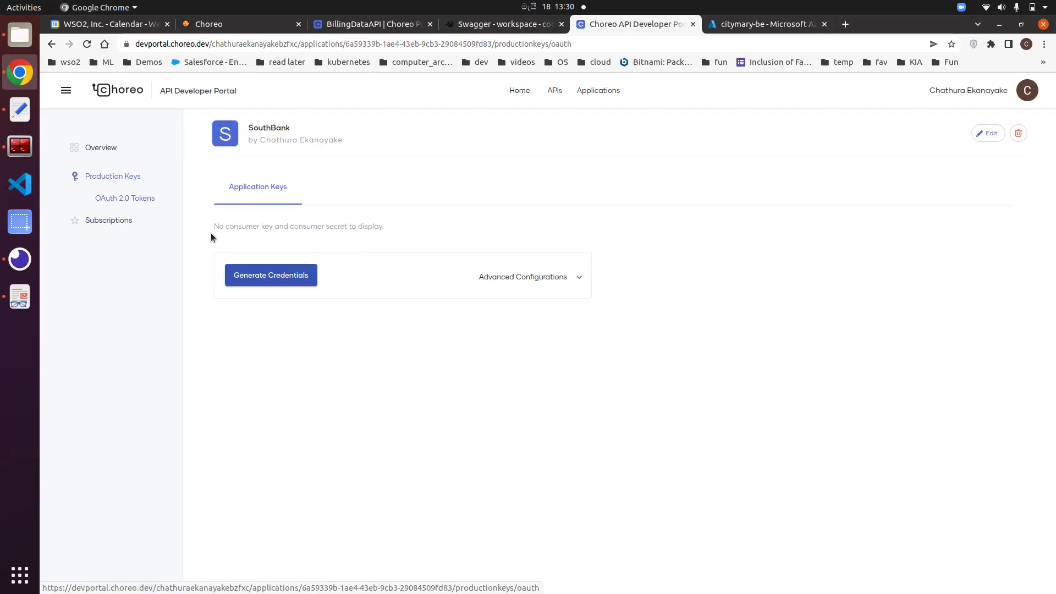
pyautogui.click(269, 275)
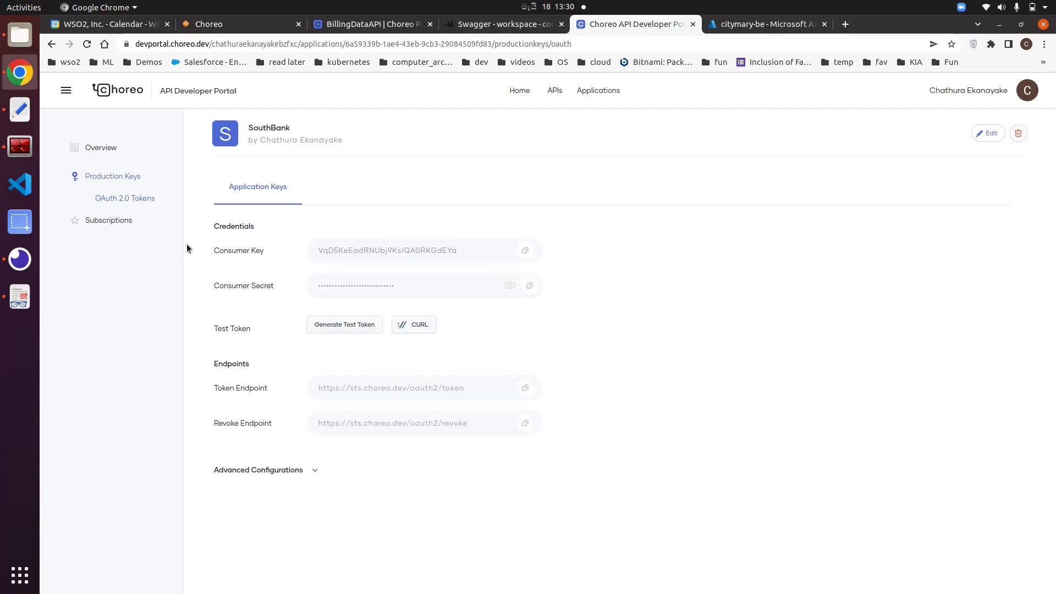
pyautogui.click(18, 300)
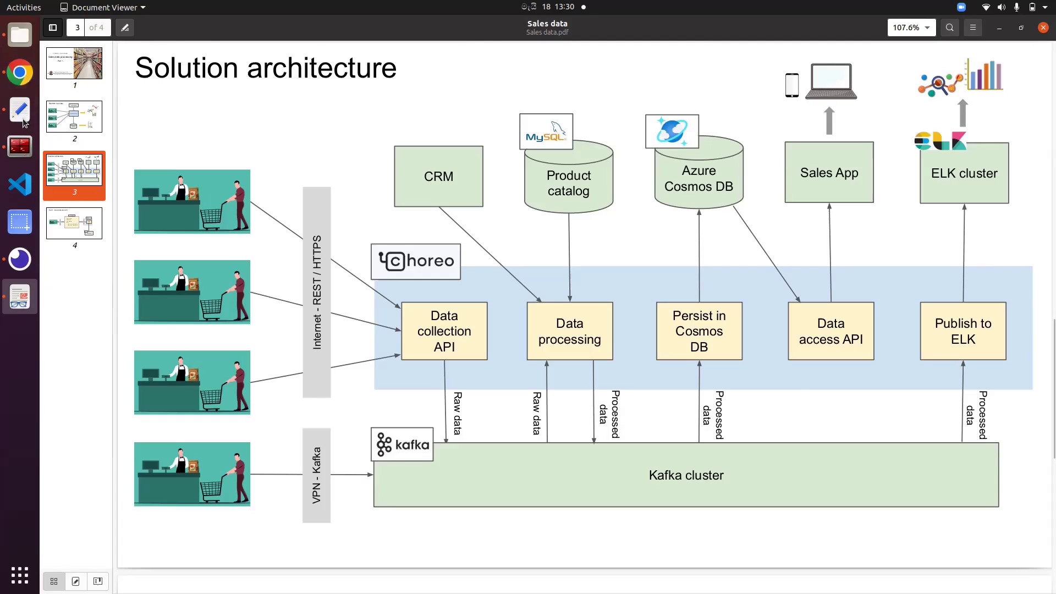
pyautogui.click(20, 72)
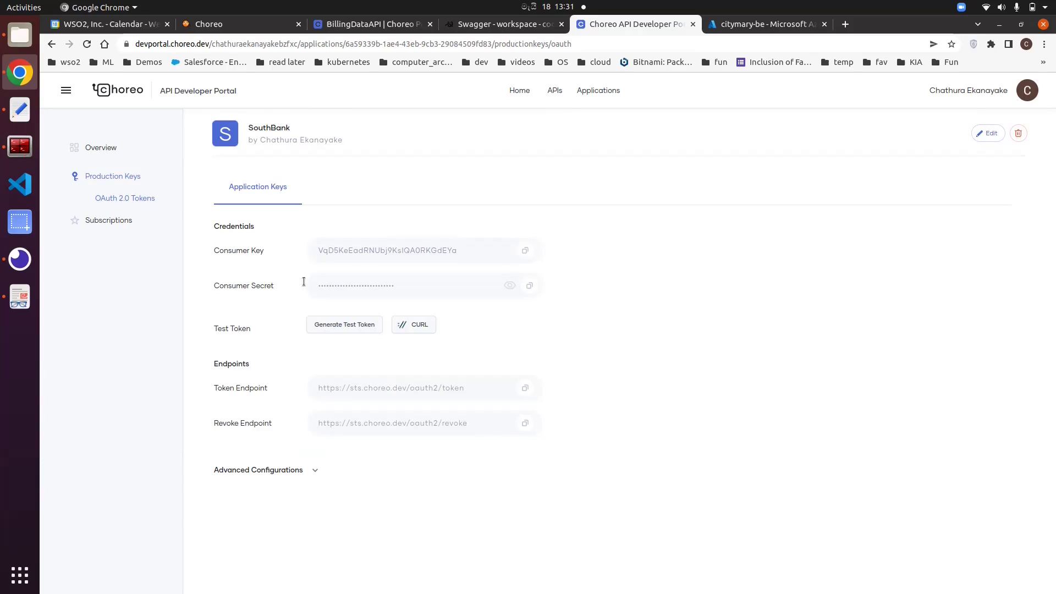
# Generate a test token for the SouthBank application and copy the access token
pyautogui.click(353, 325)
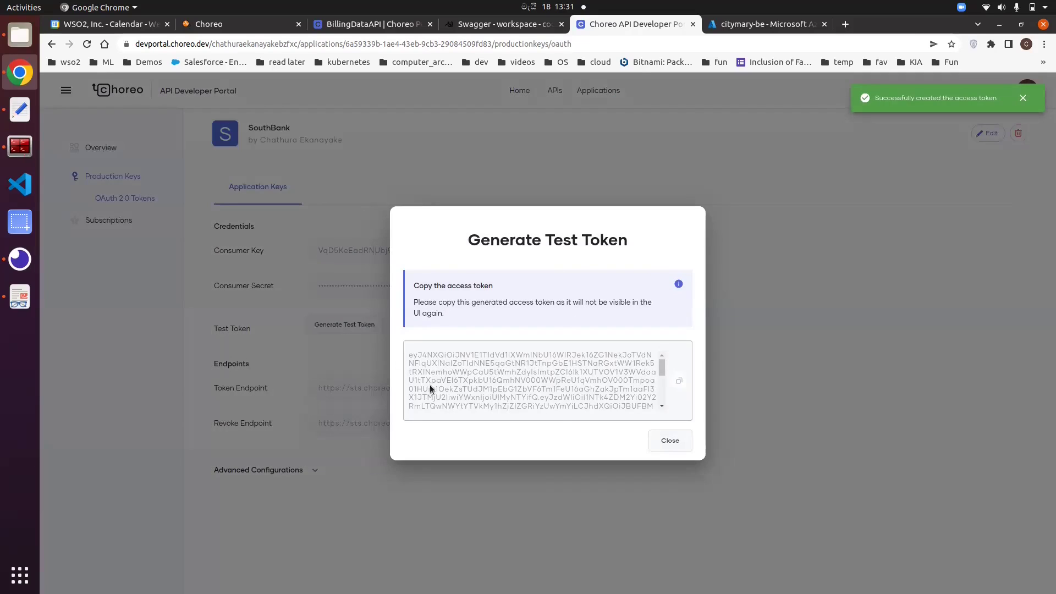
pyautogui.click(679, 382)
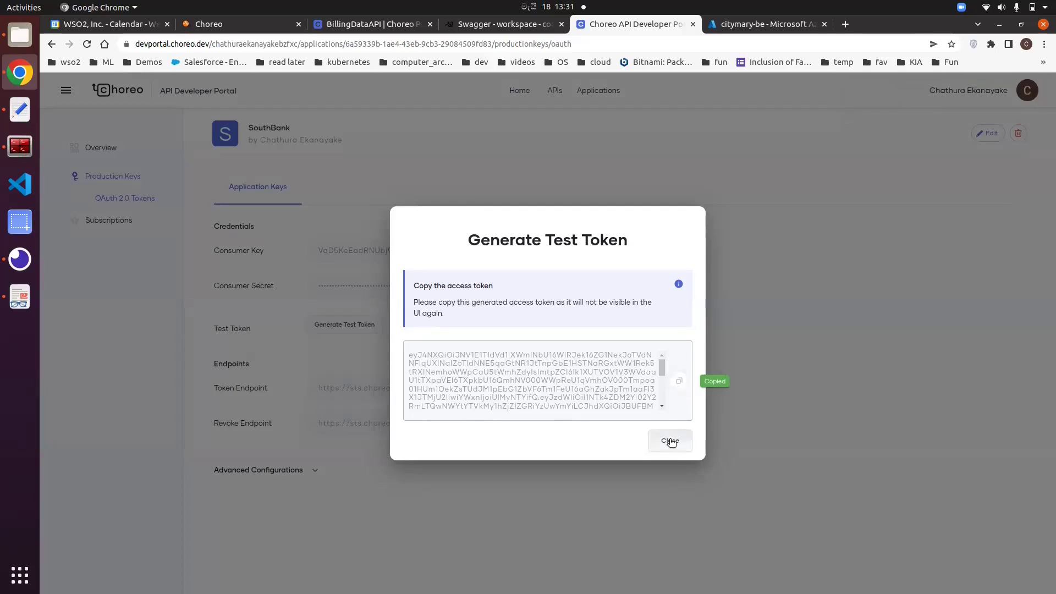
pyautogui.click(670, 441)
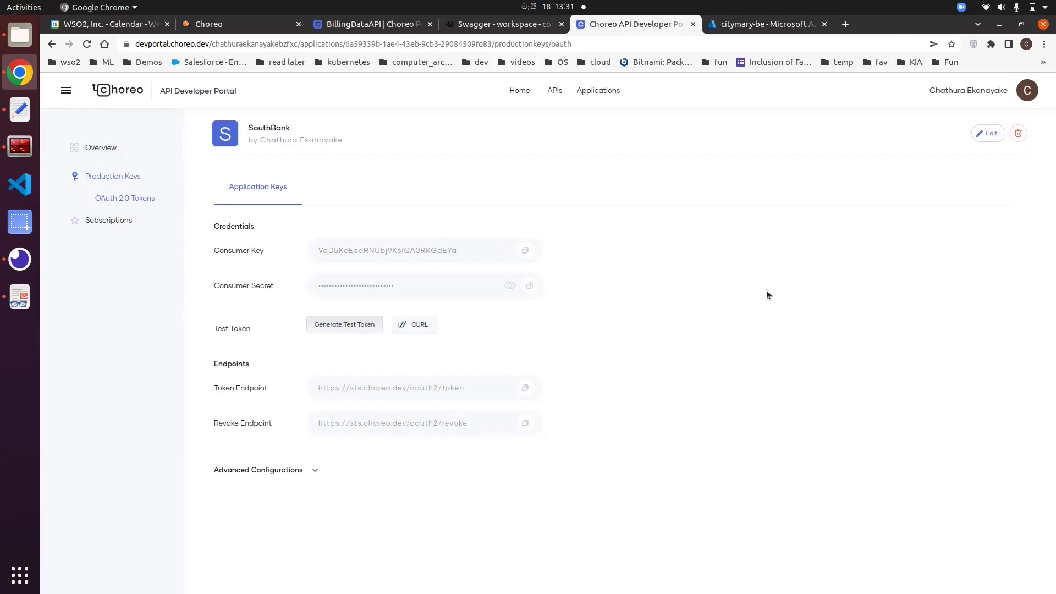
# Copy the Development endpoint URL from the overview of BillingDataAPI in the API Developer Portal
pyautogui.click(20, 260)
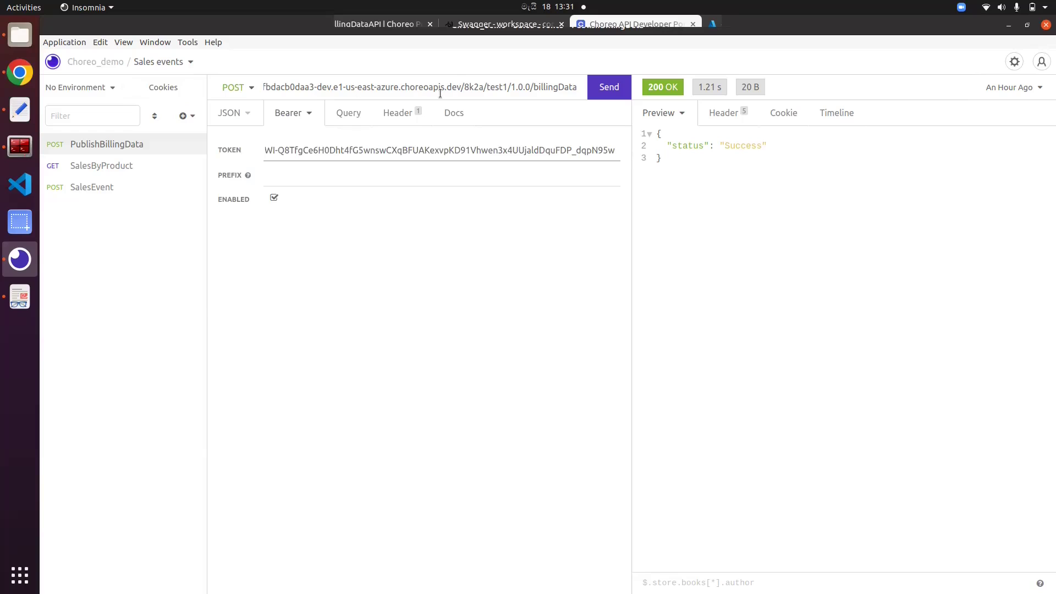
pyautogui.click(19, 72)
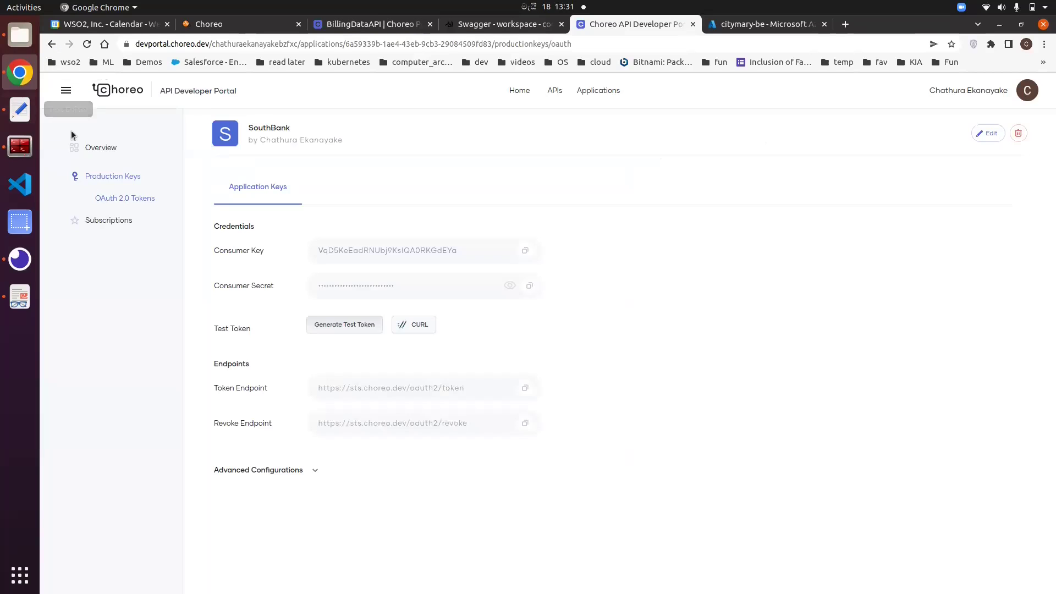
pyautogui.click(554, 90)
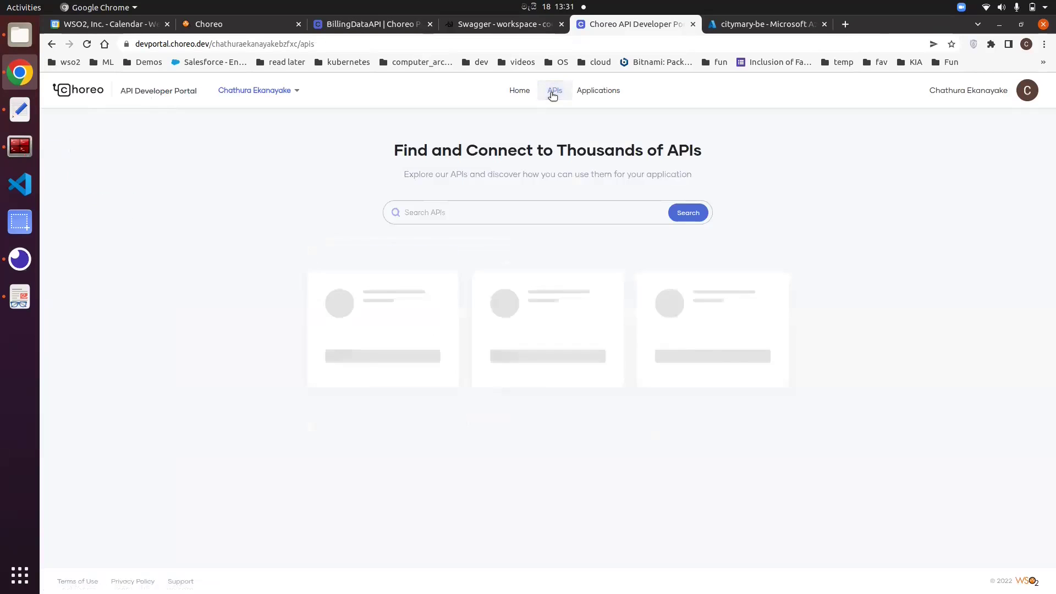
pyautogui.click(367, 306)
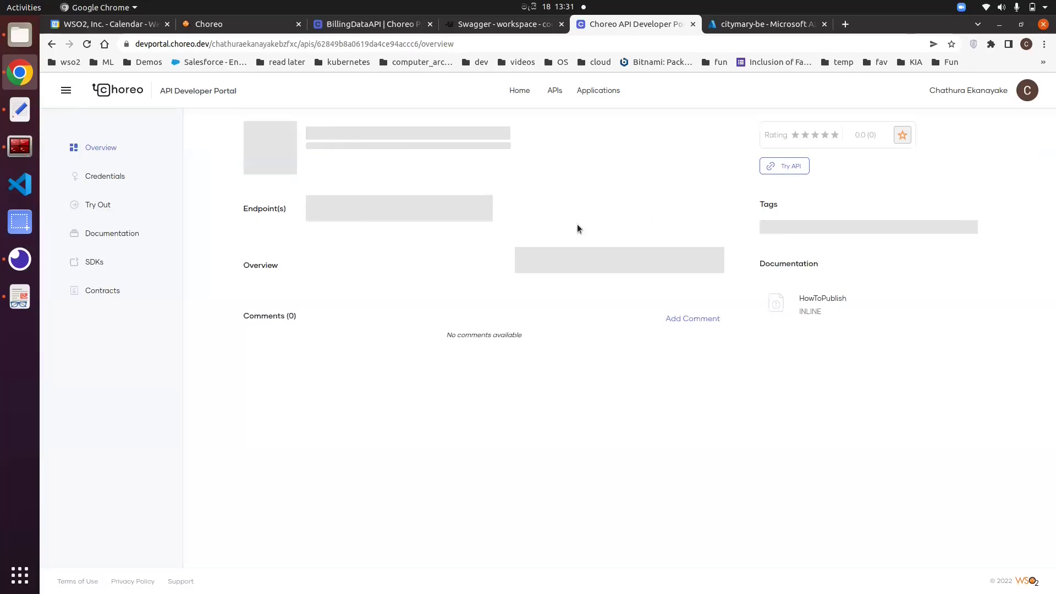
pyautogui.click(652, 208)
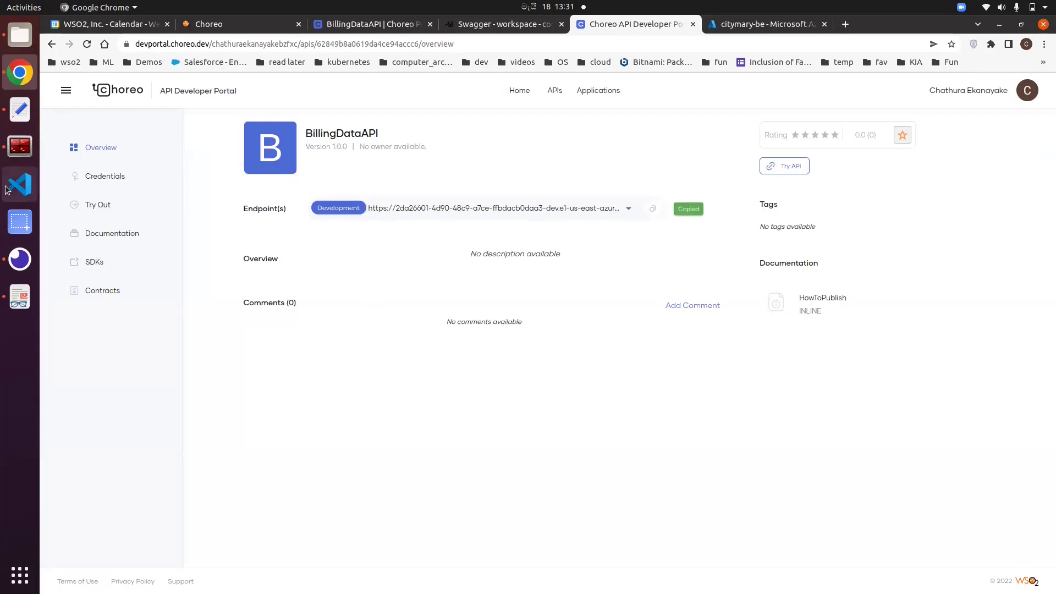
# Switch to Insomnia and set the PublishBillingData request URL to the copied endpoint followed by /billingData
pyautogui.click(17, 263)
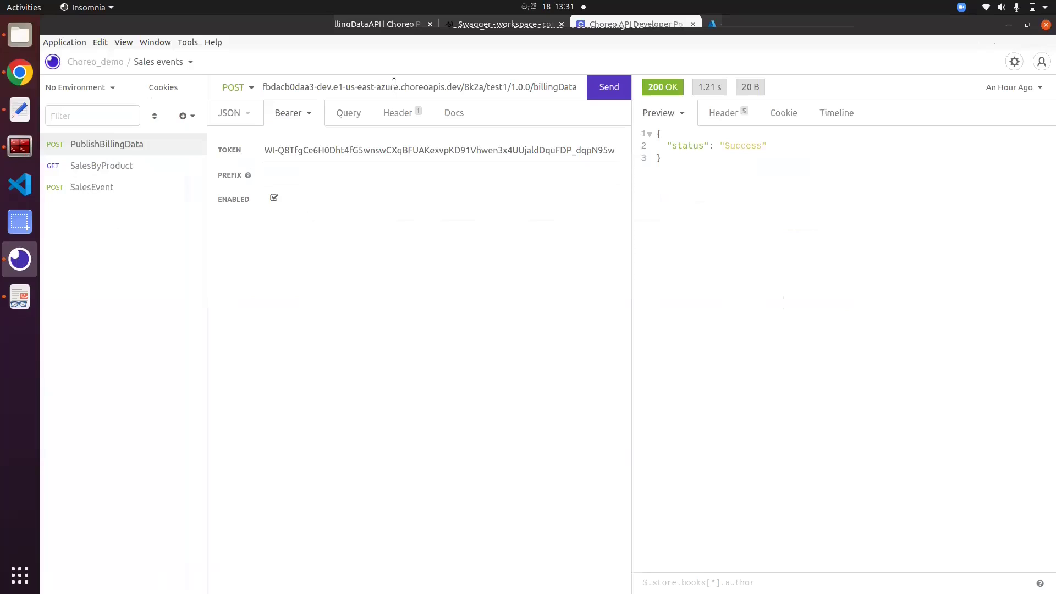
pyautogui.press('Home')
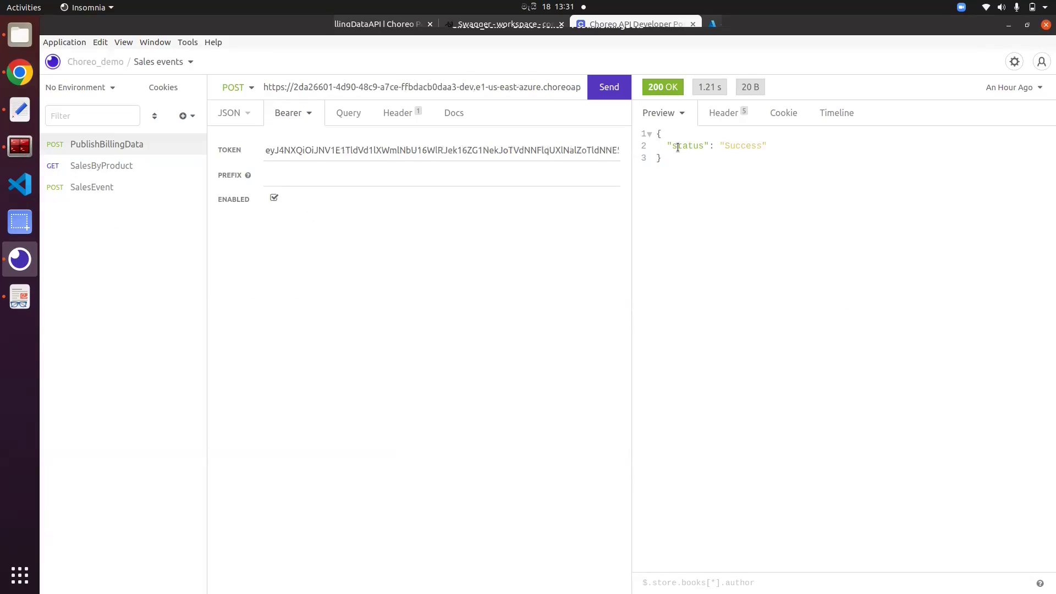
pyautogui.hotkey('shift', 'End')
pyautogui.hotkey('ctrl', 'v')
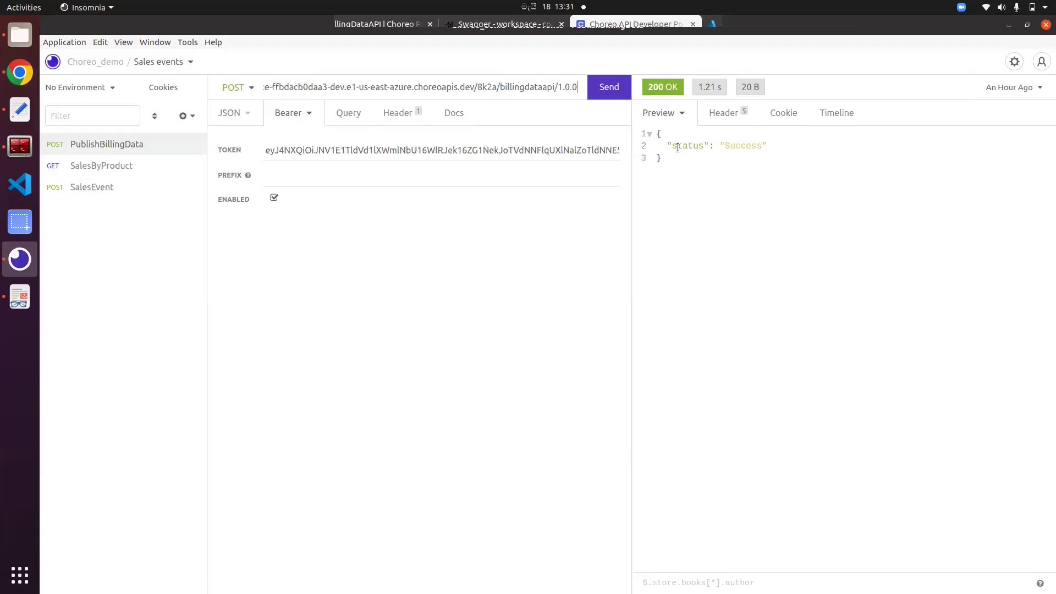
pyautogui.write('/billing')
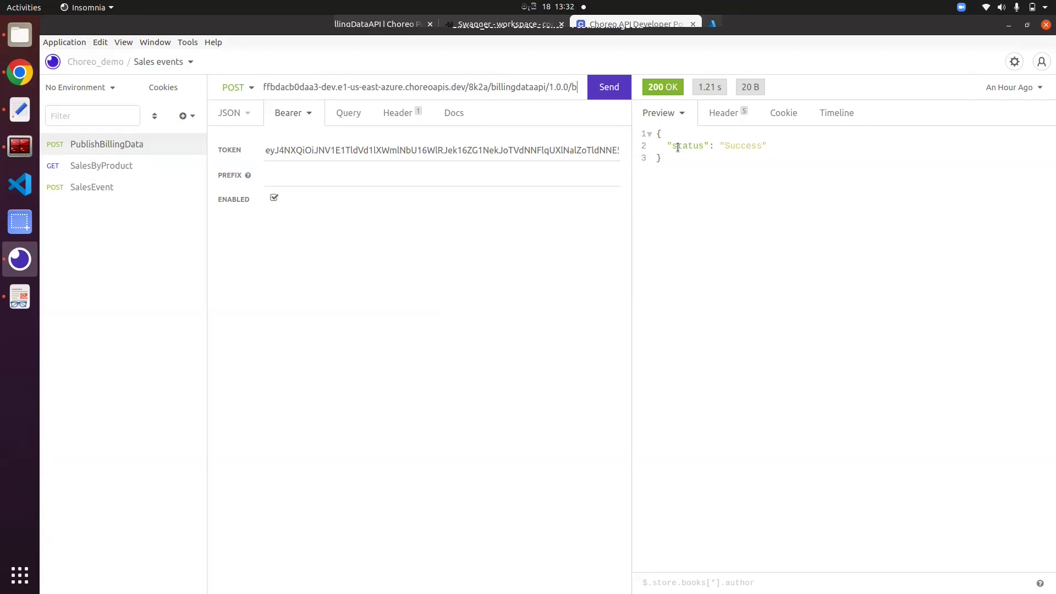
pyautogui.write('Data')
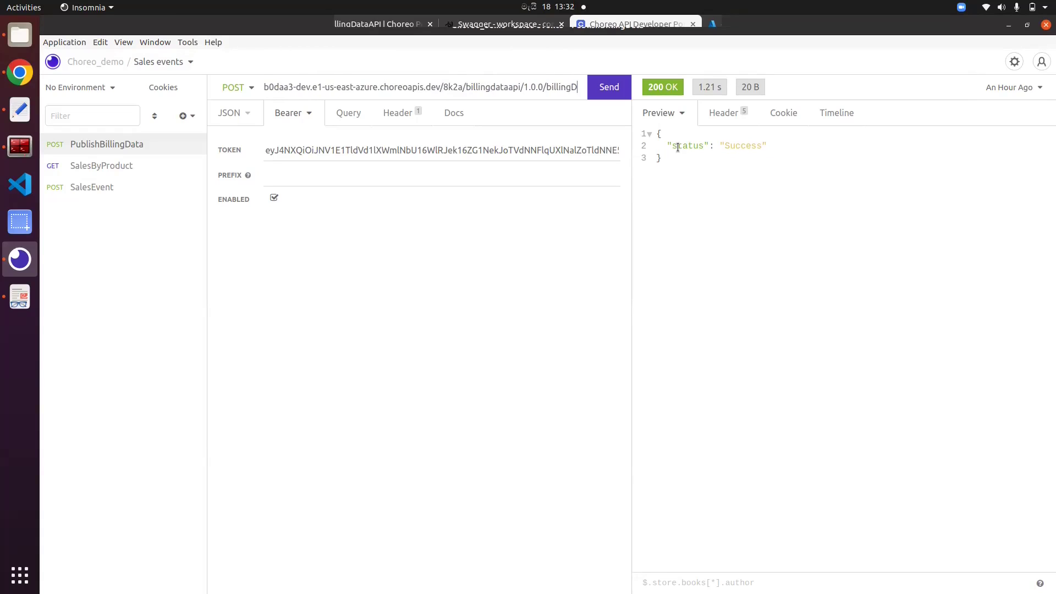
# Replace the bearer token of the PublishBillingData request with the generated test access token
pyautogui.press('Tab')
pyautogui.press('BackSpace')
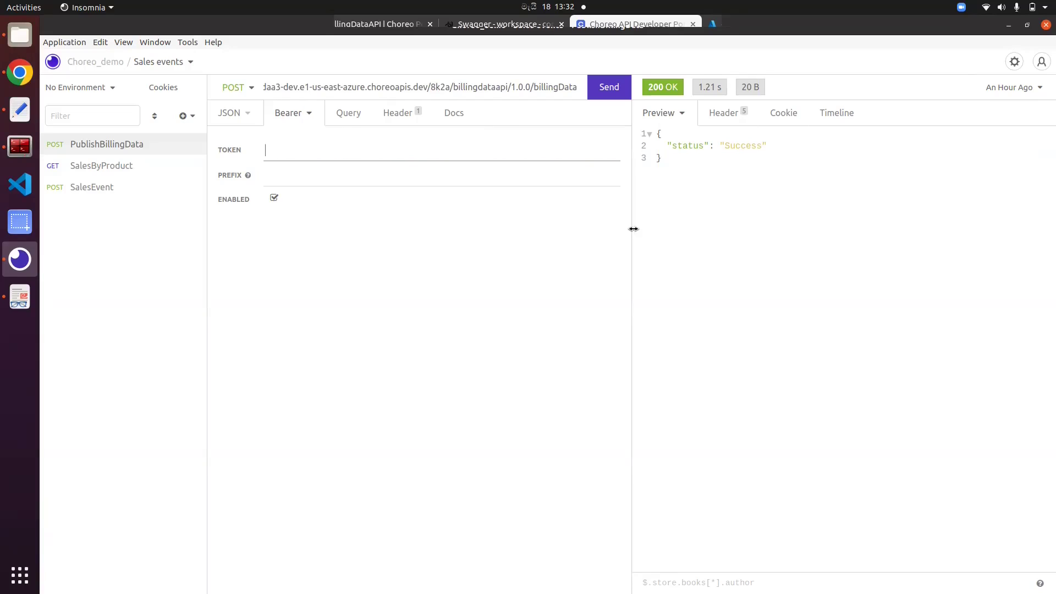
pyautogui.hotkey('ctrl', 'v')
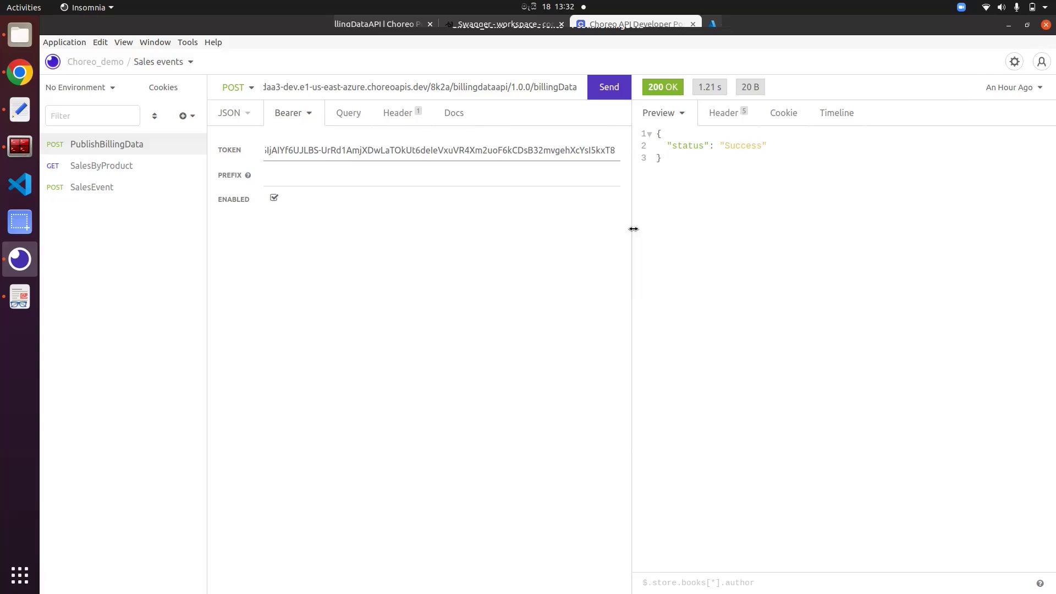
# Copy the sample bill JSON for store s25 from the Text Editor and paste it over the PublishBillingData request body in Insomnia
pyautogui.click(229, 113)
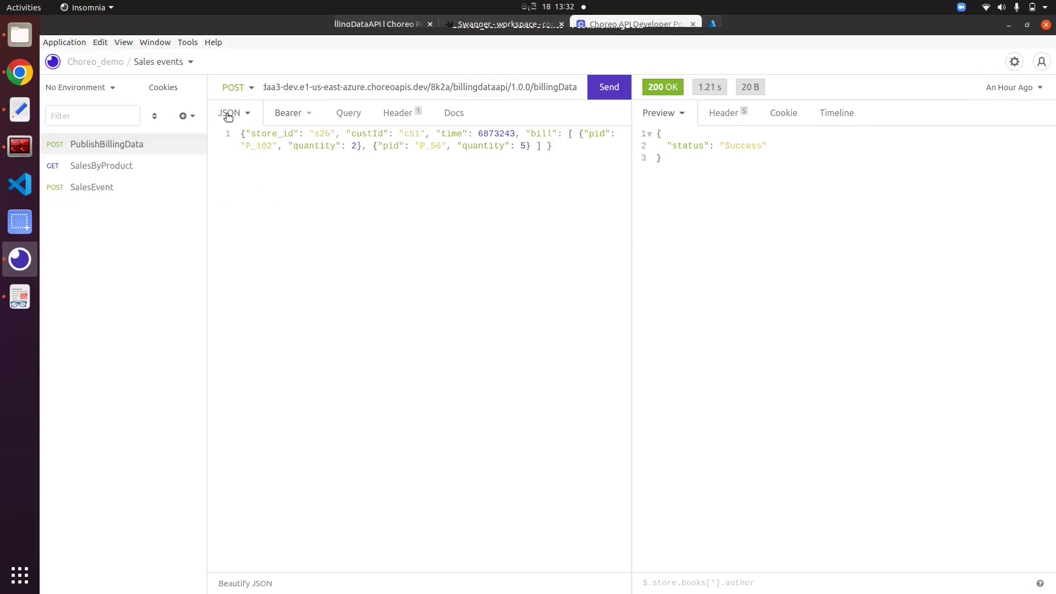
pyautogui.click(15, 114)
pyautogui.click(917, 69)
pyautogui.hotkey('ctrl', 'a')
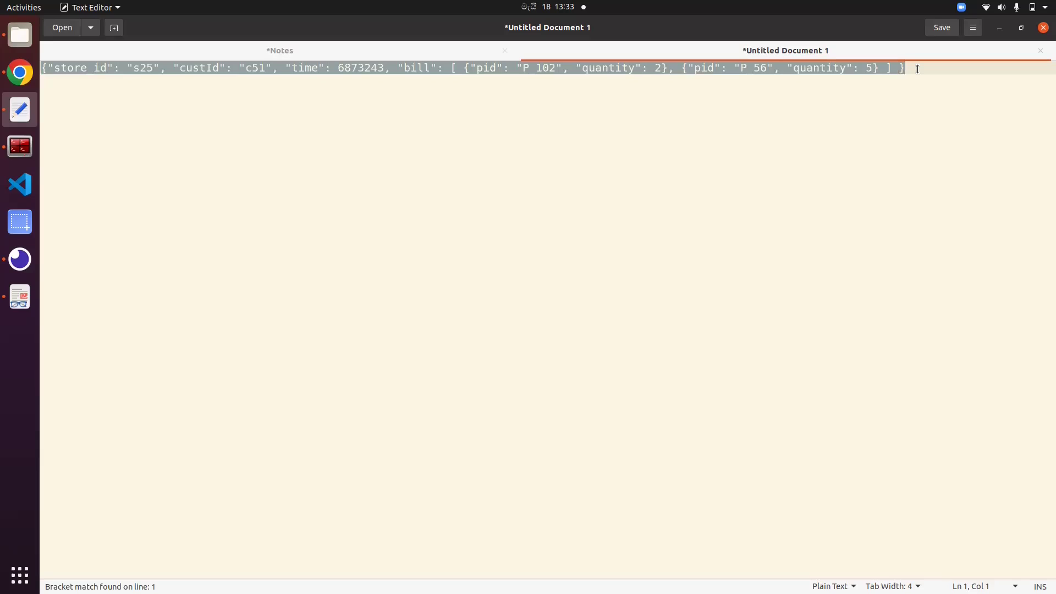
pyautogui.click(20, 259)
pyautogui.click(399, 150)
pyautogui.hotkey('ctrl', 'a')
pyautogui.press('BackSpace')
pyautogui.hotkey('ctrl', 'v')
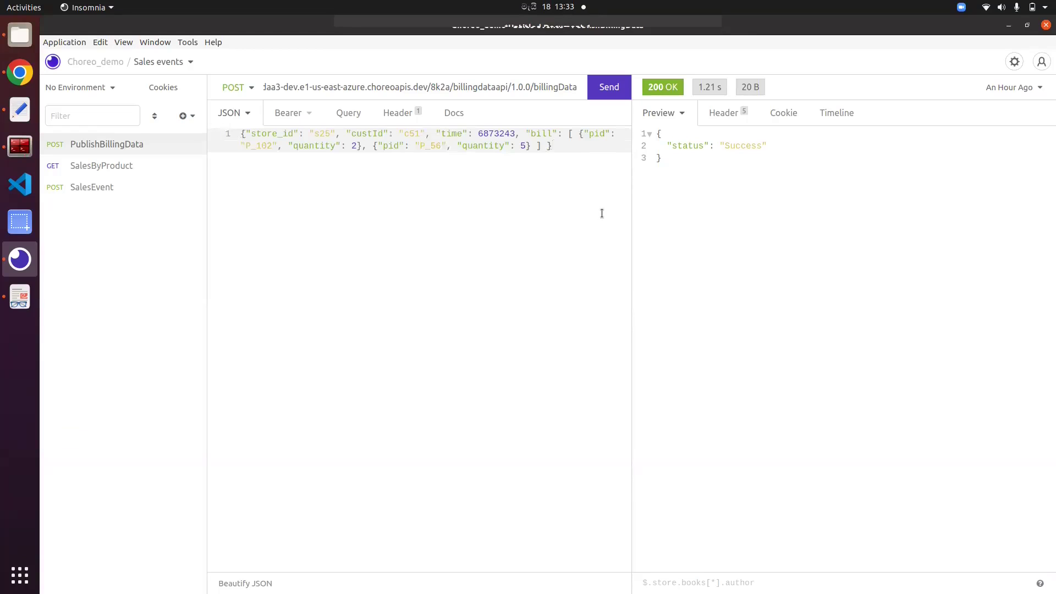
# Set the request body's quantities to 35 for product P_102 and 150 for product P_56
pyautogui.write('1')
pyautogui.press('BackSpace')
pyautogui.write('35')
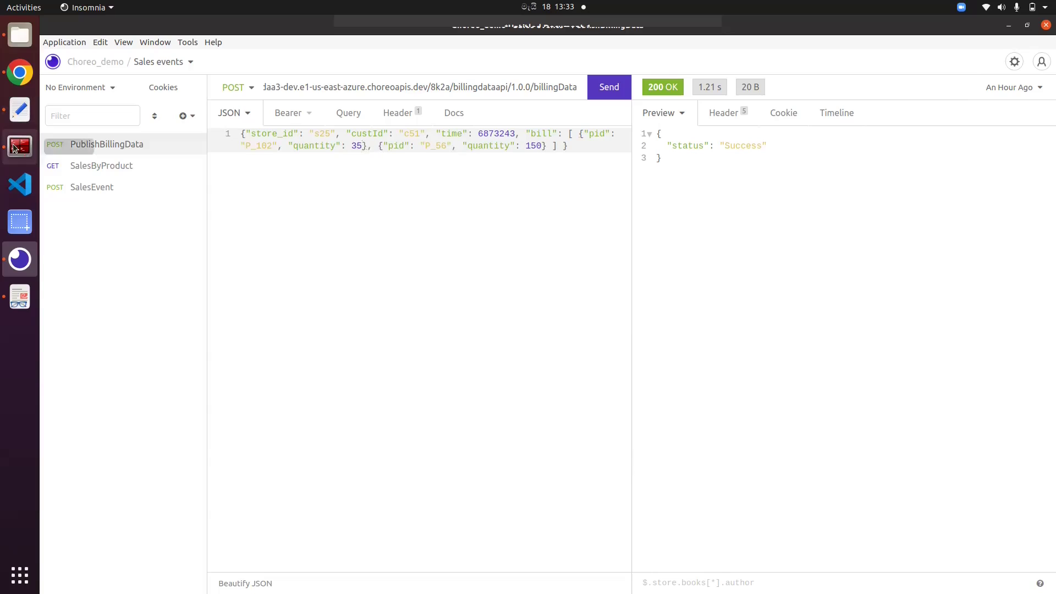
# Switch to the Kafka terminal and add several blank lines below the existing events in the upper pane
pyautogui.click(20, 146)
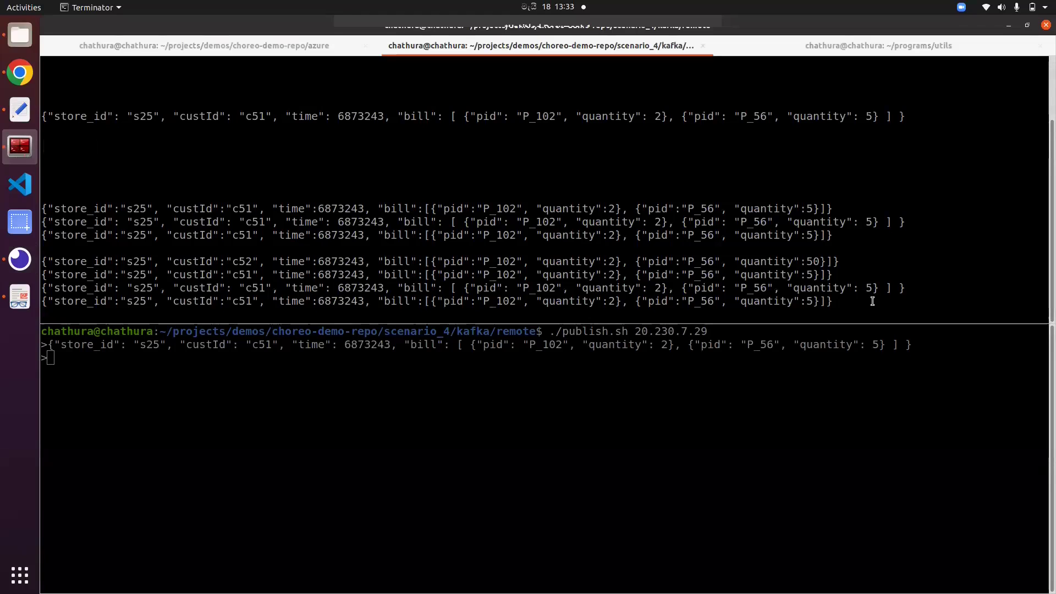
pyautogui.press('Return')
pyautogui.press('Return')
pyautogui.press('Return')
pyautogui.press('Return')
pyautogui.press('Return')
pyautogui.press('Return')
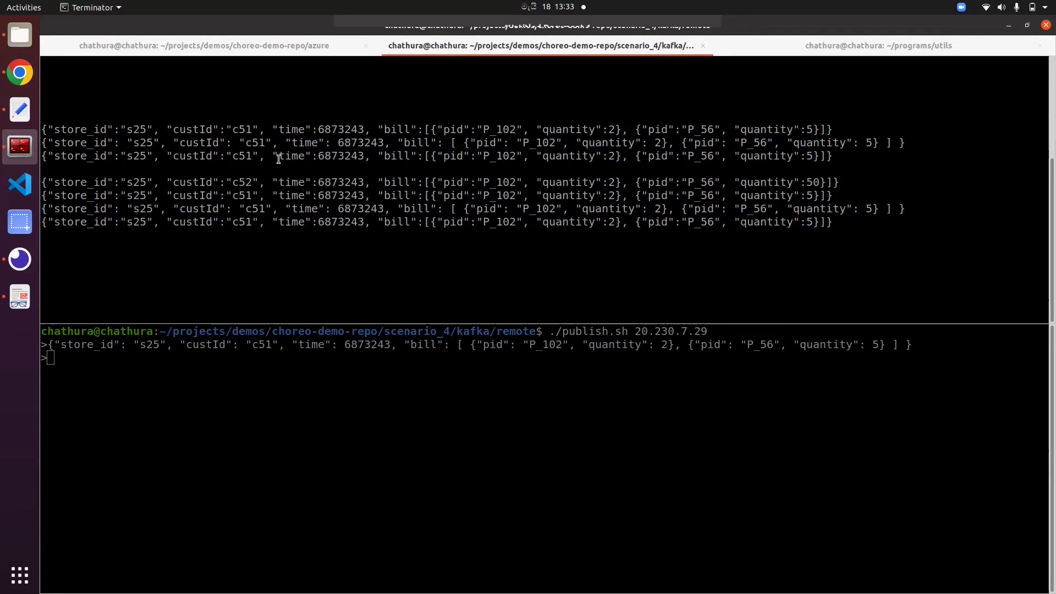
# Return to Insomnia and send the PublishBillingData request
pyautogui.click(18, 74)
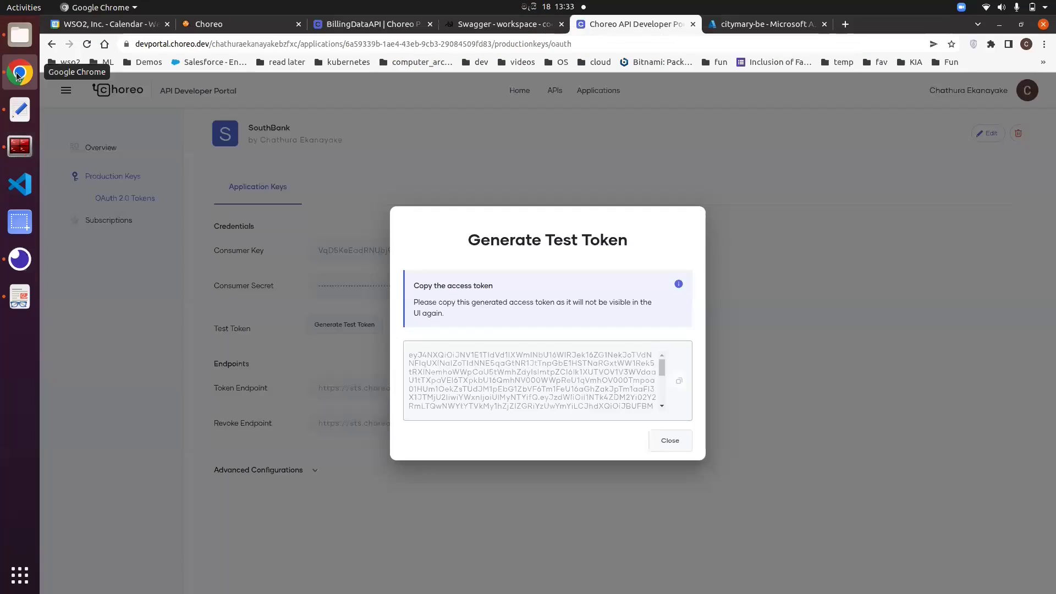
pyautogui.click(20, 259)
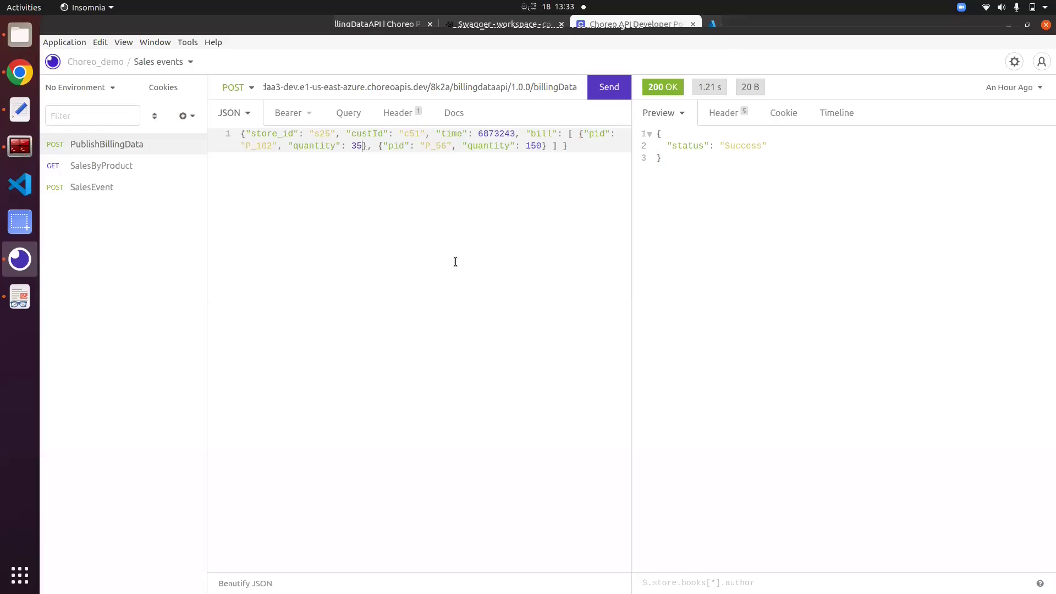
pyautogui.click(606, 88)
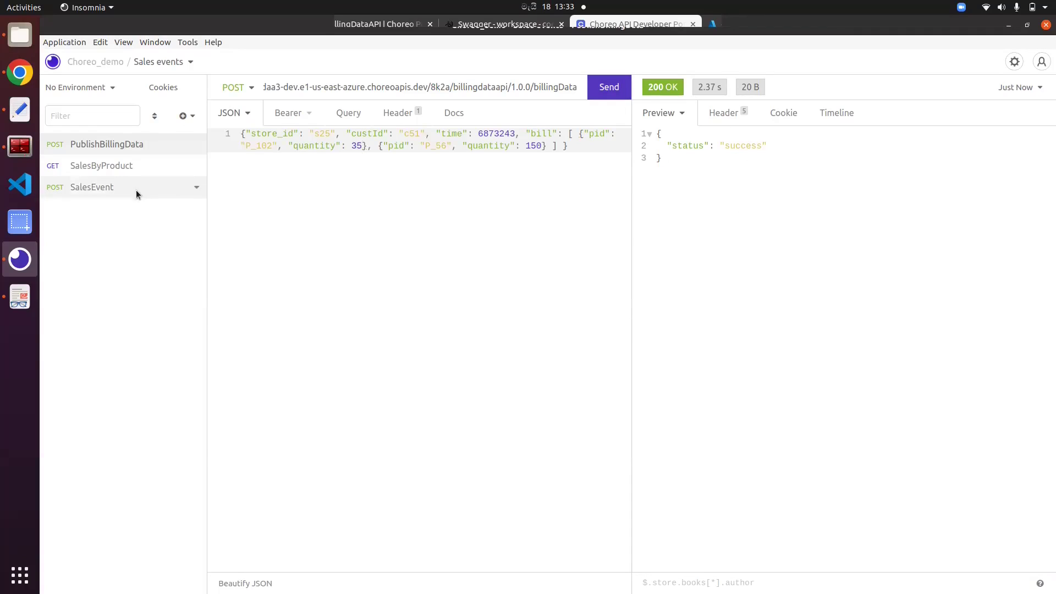
# Examine the newest billing event in the Kafka terminal and compare the data flow with the Solution architecture diagram in the Document Viewer
pyautogui.click(20, 146)
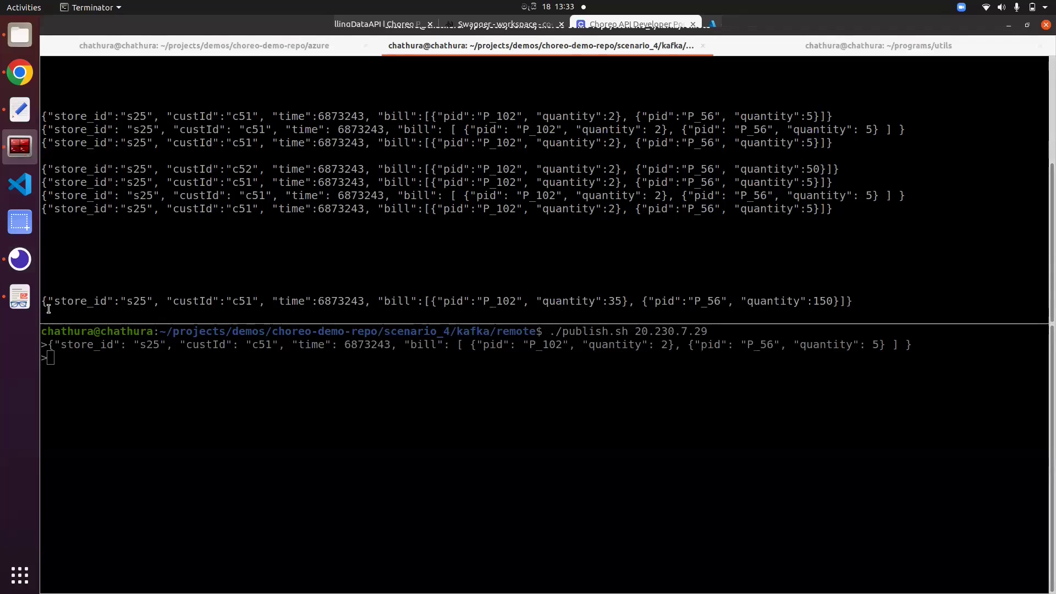
pyautogui.moveTo(42, 302); pyautogui.dragTo(872, 302)
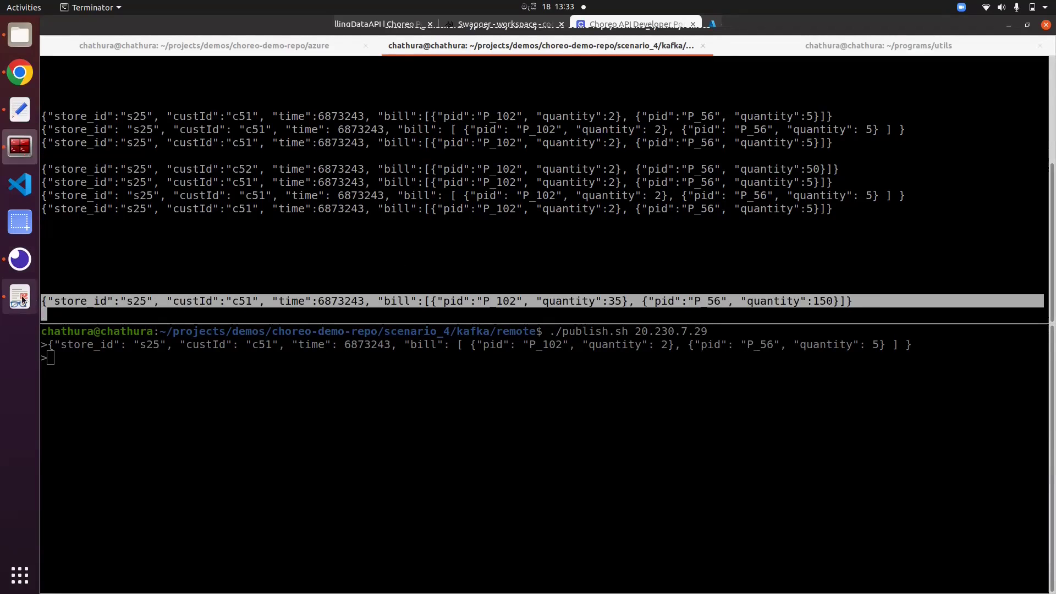
pyautogui.click(20, 297)
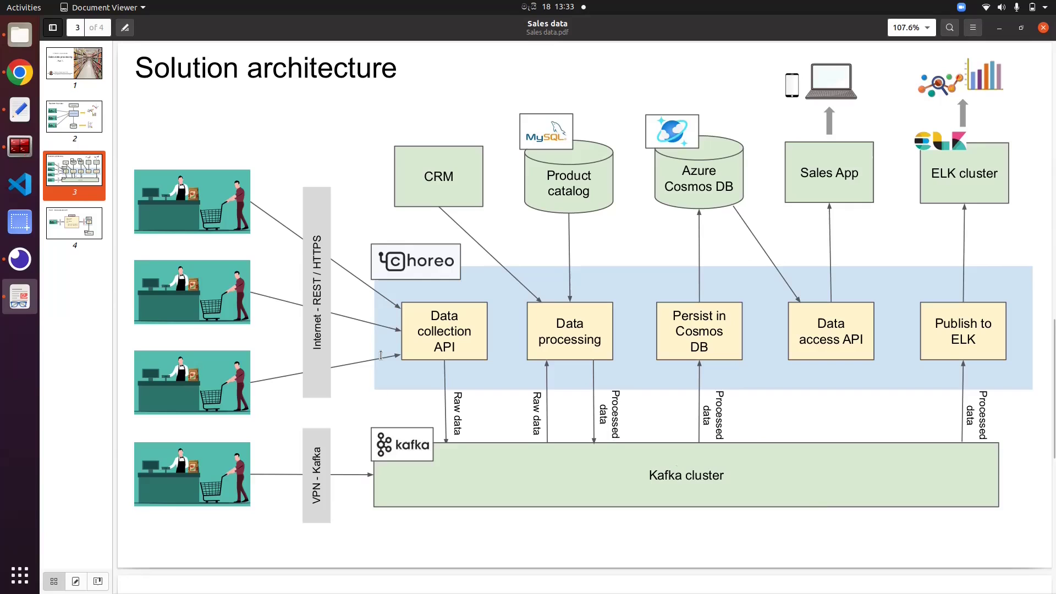
pyautogui.click(20, 146)
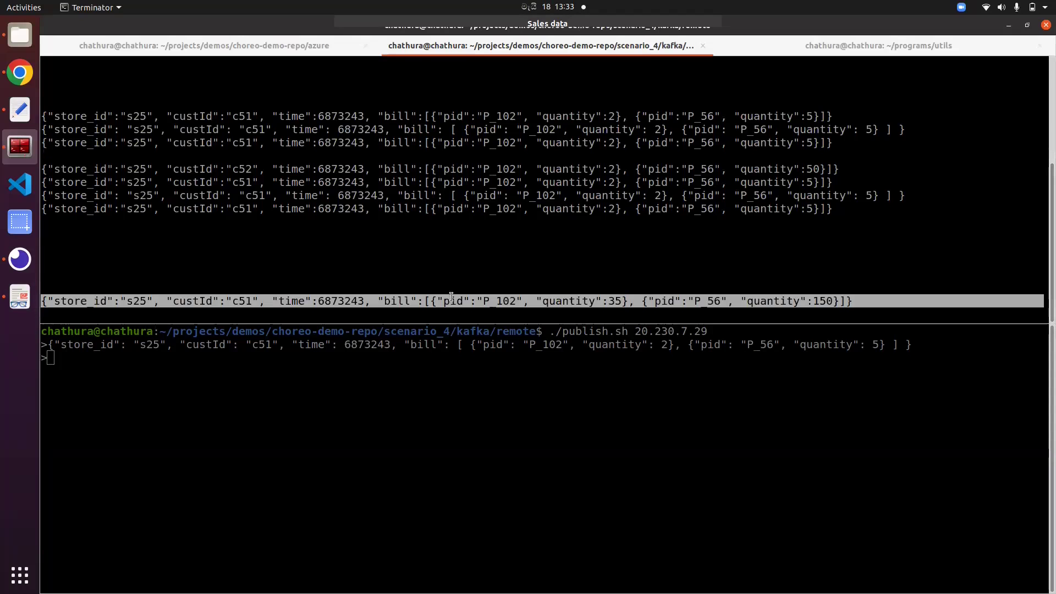
pyautogui.click(20, 297)
# Switch to Insomnia, corrupt the PublishBillingData bearer token by deleting part of it, and send the request to test authentication
pyautogui.click(19, 259)
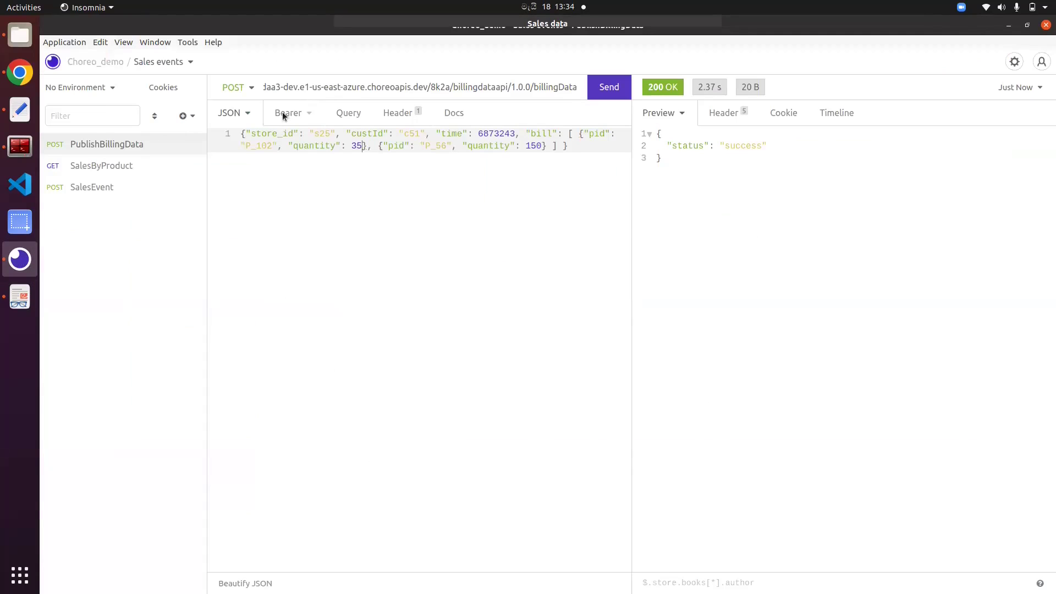
pyautogui.click(286, 112)
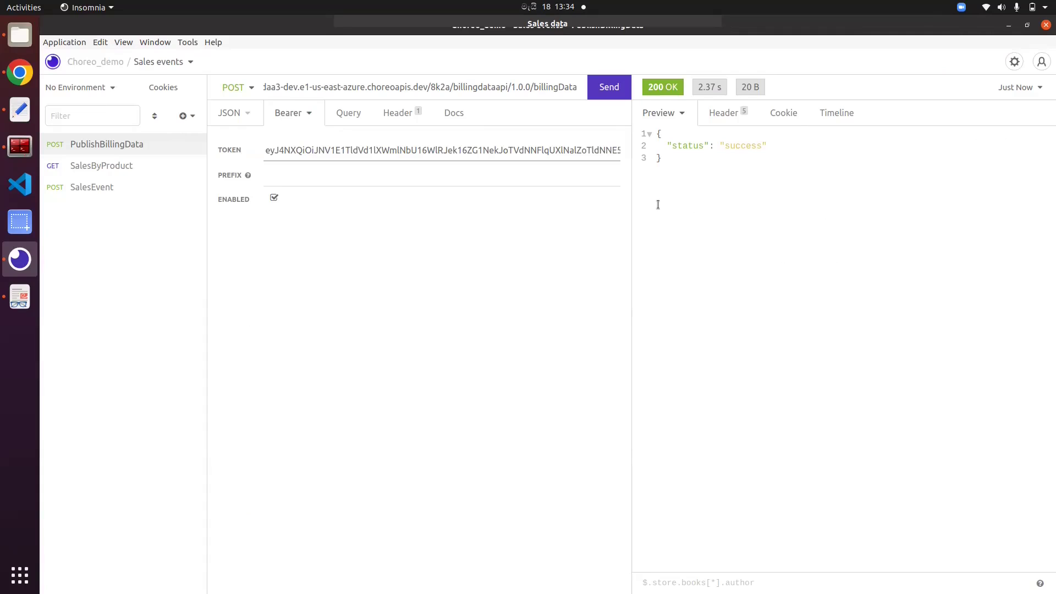
pyautogui.press('BackSpace')
pyautogui.click(607, 86)
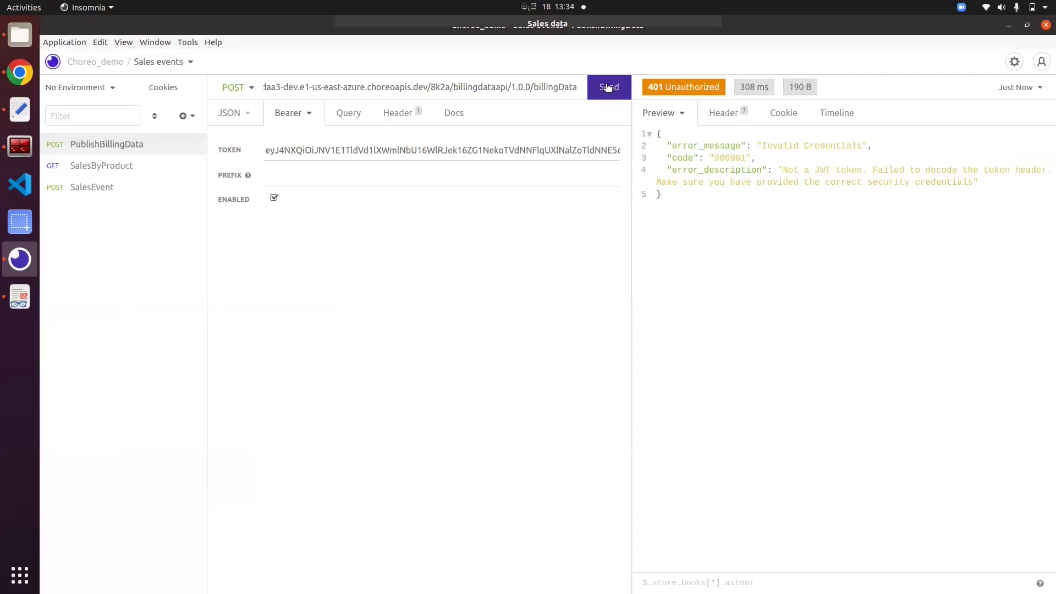